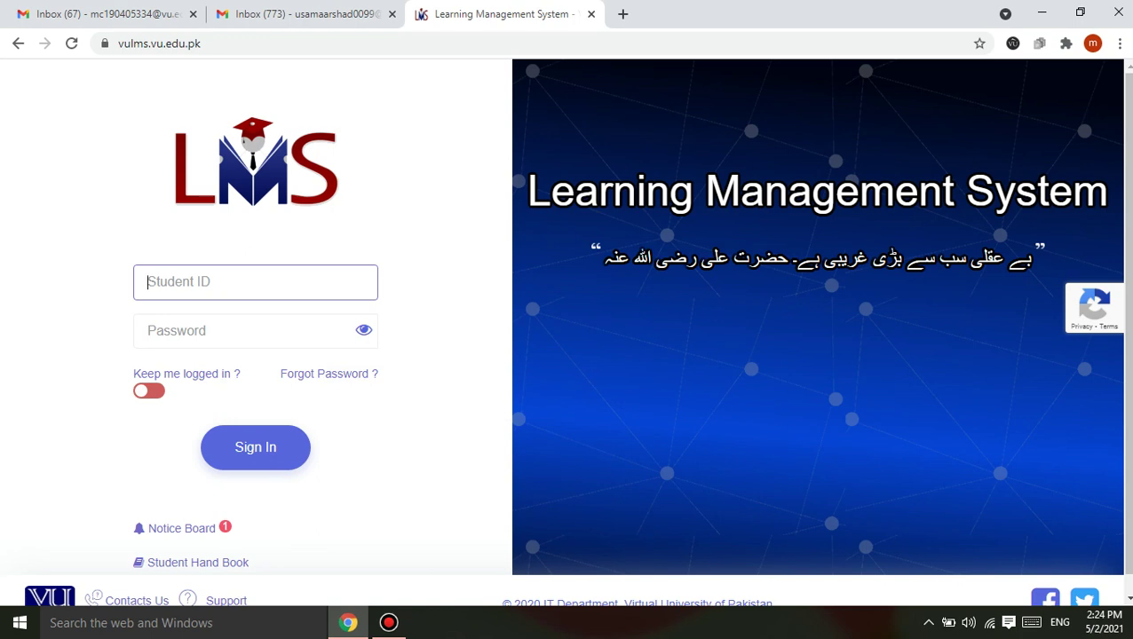
Step: Sign in to VU LMS with the student ID and account password
key("Tab")
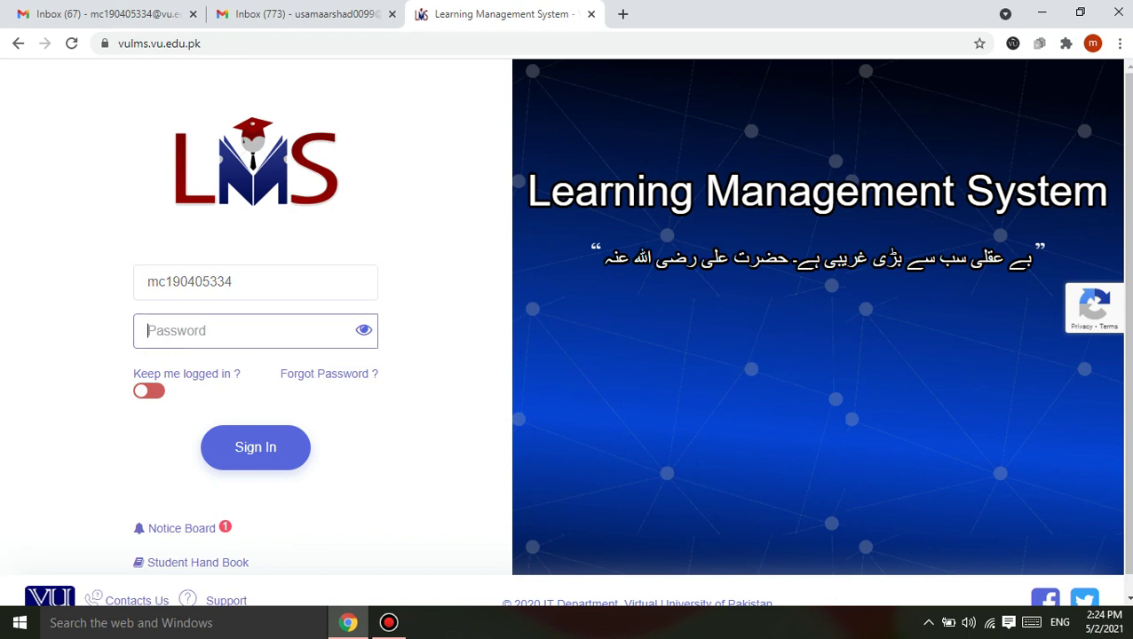
key("Return")
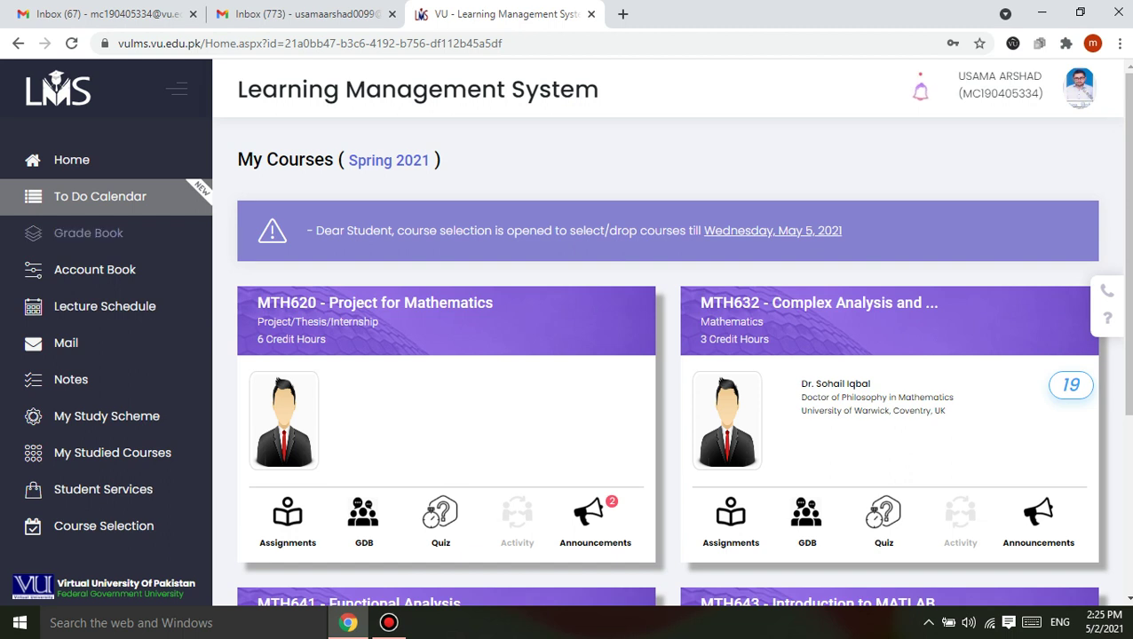
Step: Open the university Gmail inbox from the LMS Mail link, then choose 'Sign out of all accounts'
left_click(66, 343)
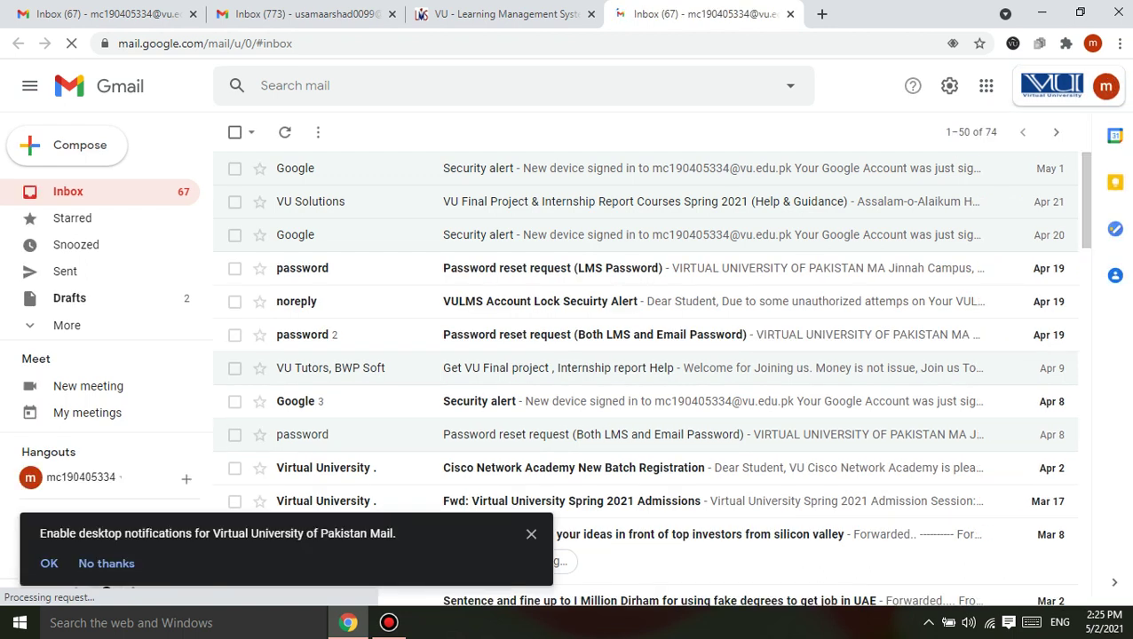
left_click(1106, 86)
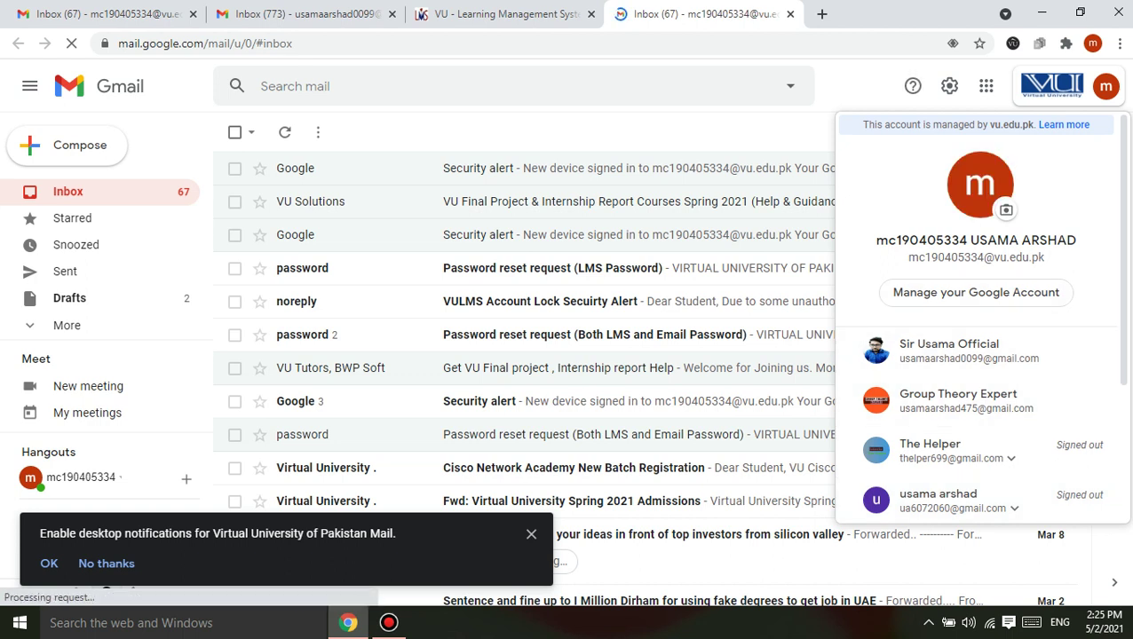
scroll(977, 355, "down", 3)
scroll(977, 356, "up", 3)
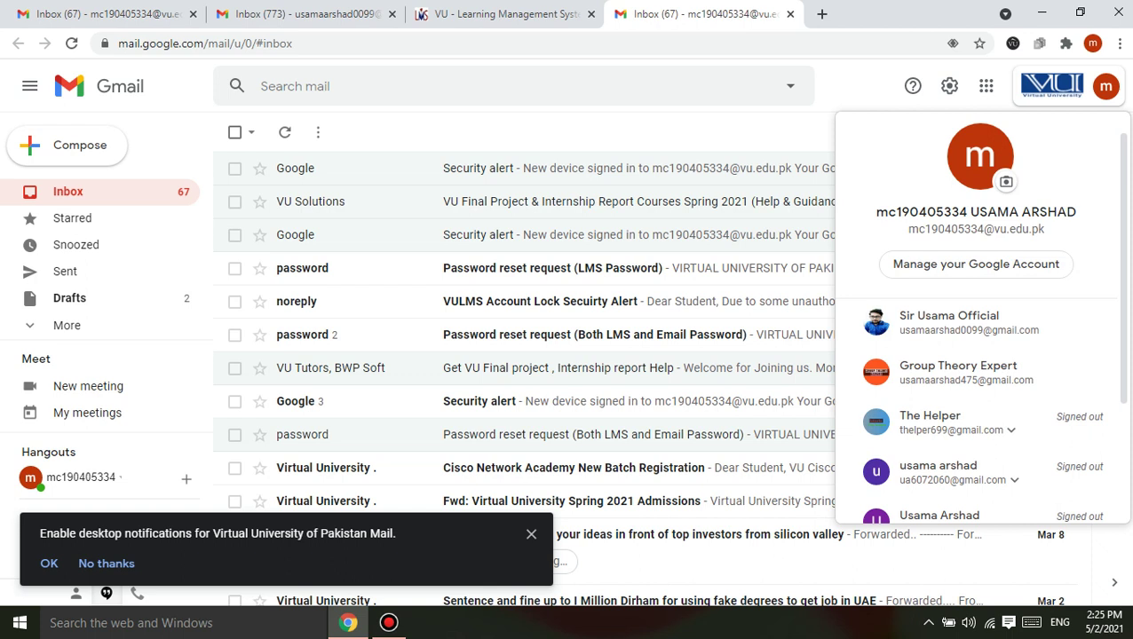
scroll(977, 320, "down", 2)
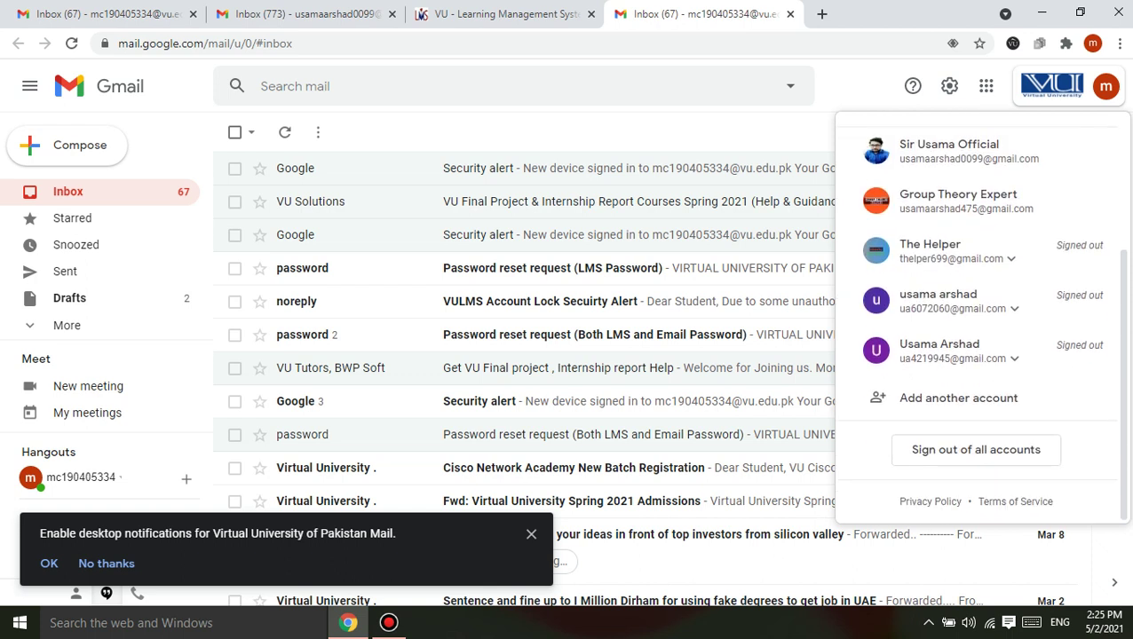
left_click(976, 450)
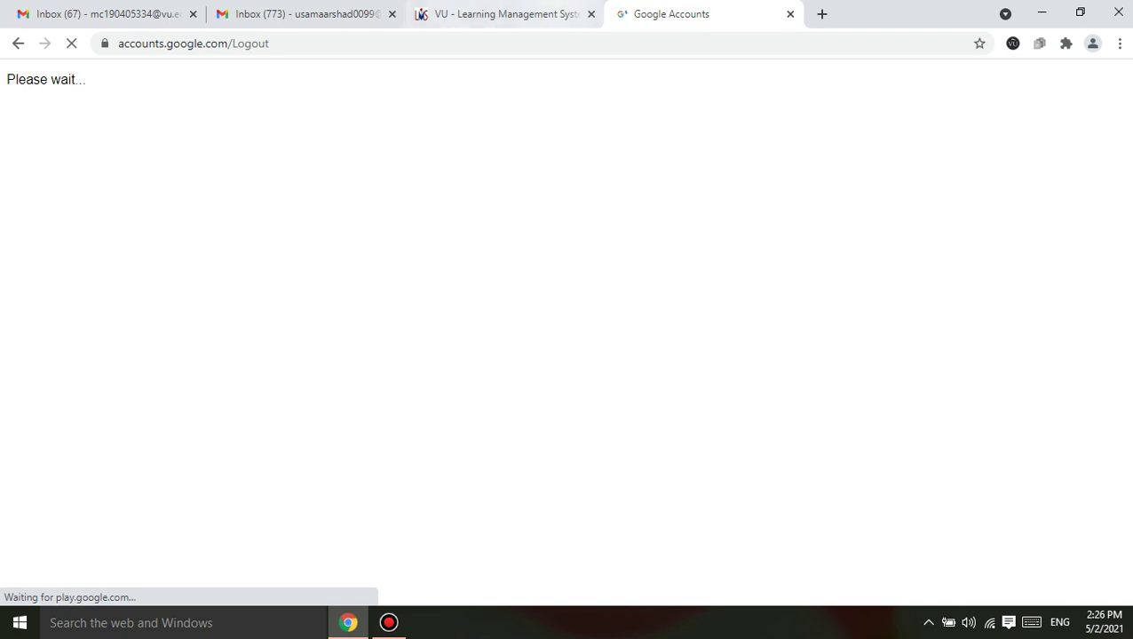
left_click(502, 13)
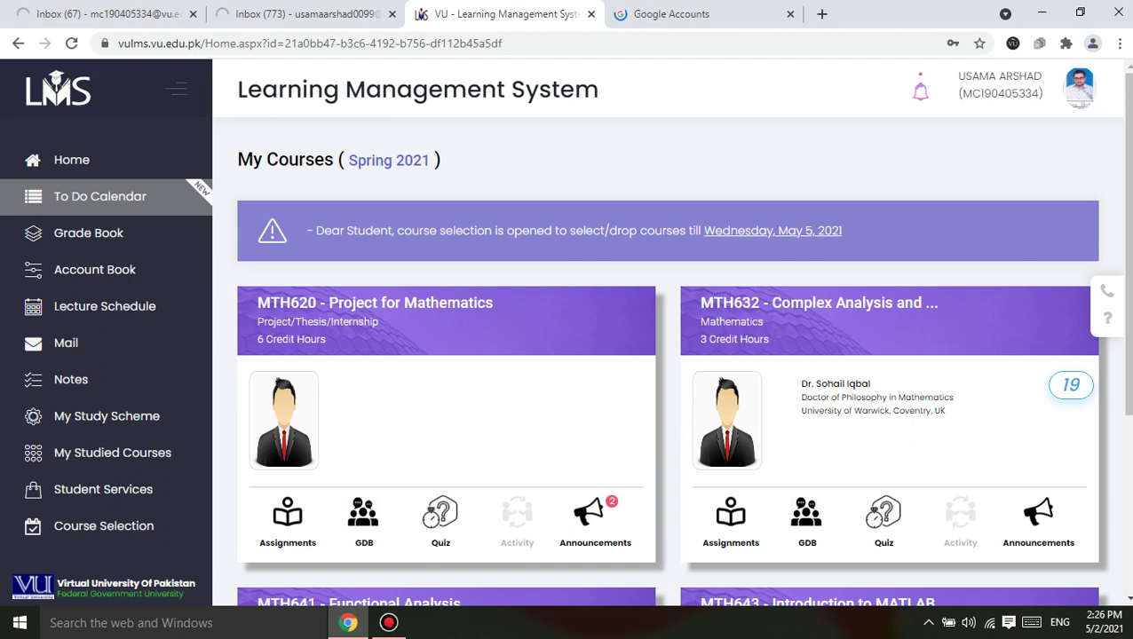
Step: Pick the vu.edu.pk account in the Google account chooser to sign back in
key("ctrl+Tab")
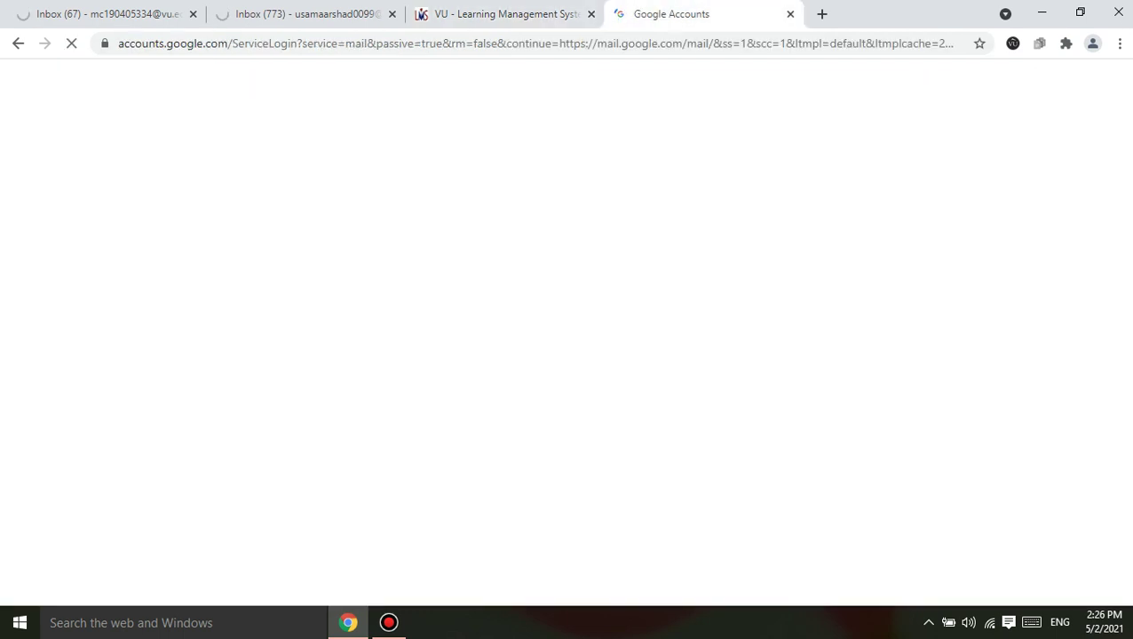
key("ctrl+shift+Tab")
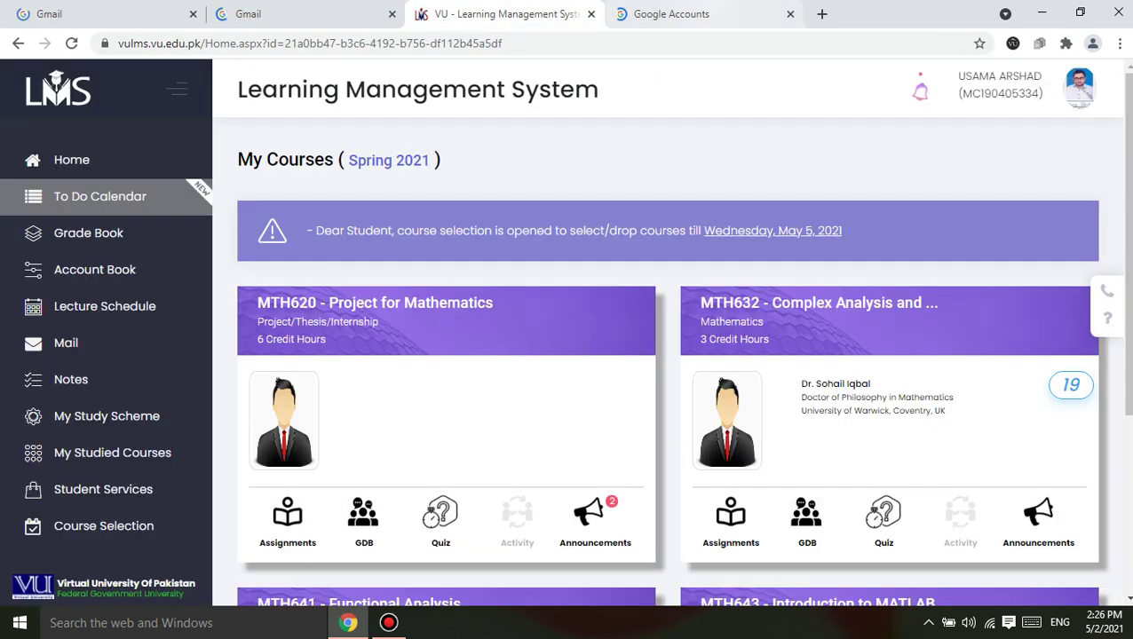
key("ctrl+Tab")
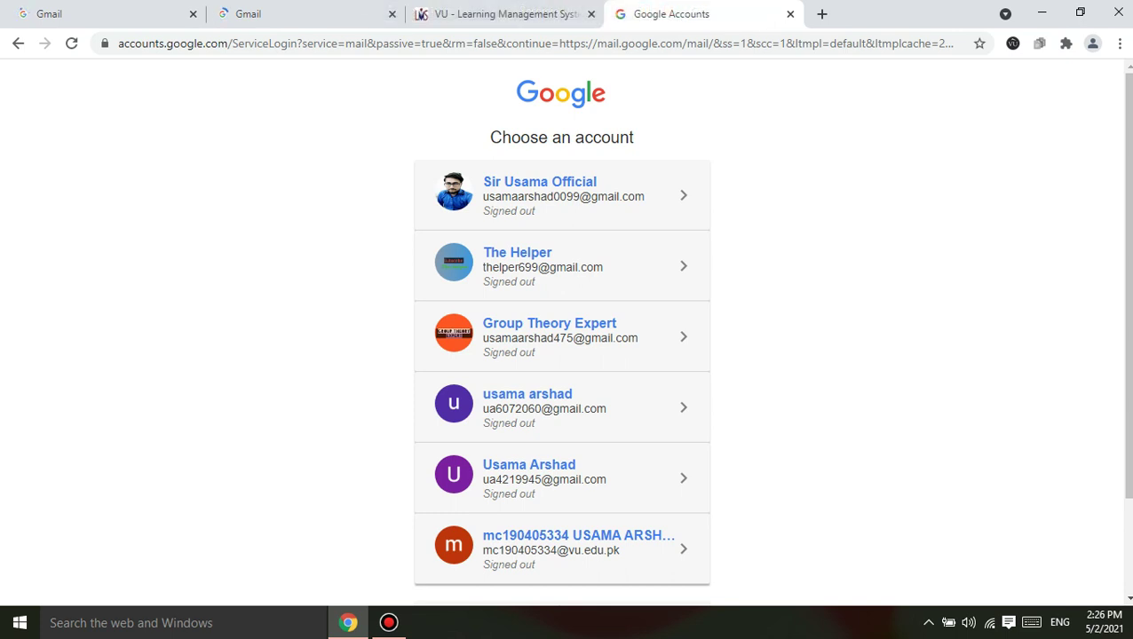
left_click(562, 549)
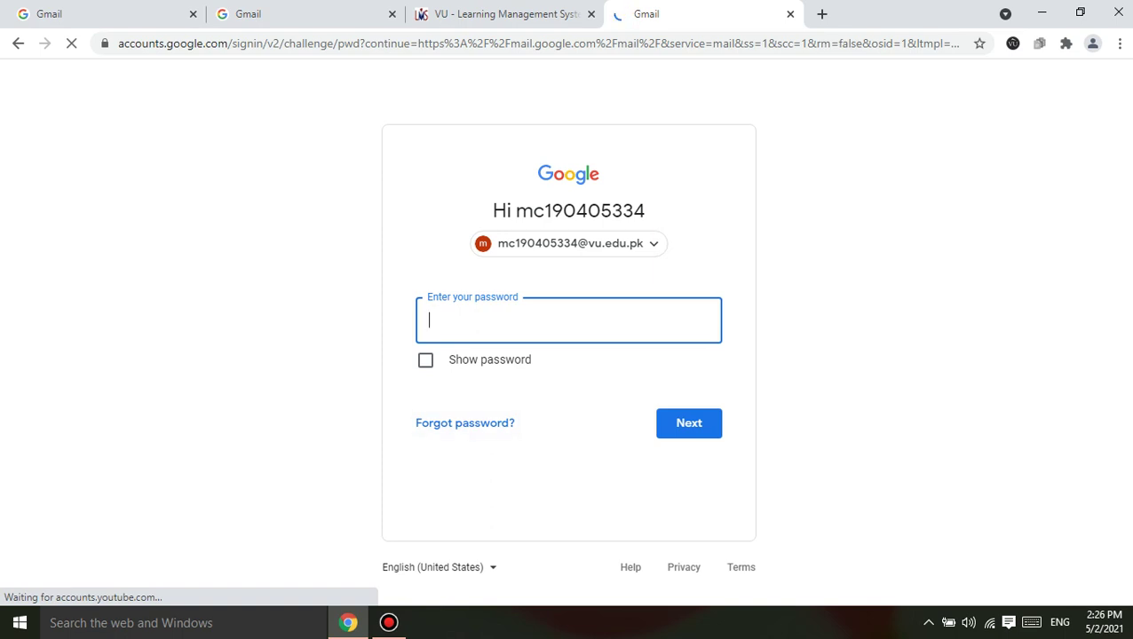
left_click(821, 13)
Step: Search Google for 'forget vu mail password' and open the VU LMS Forgot Password result
type("f")
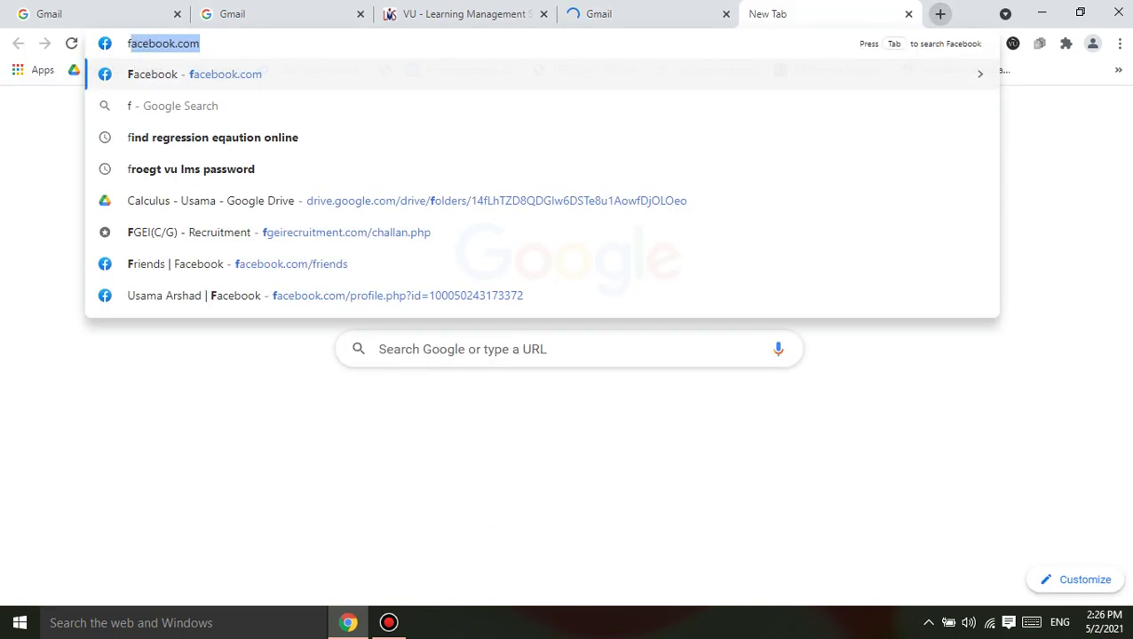
type("orget vu")
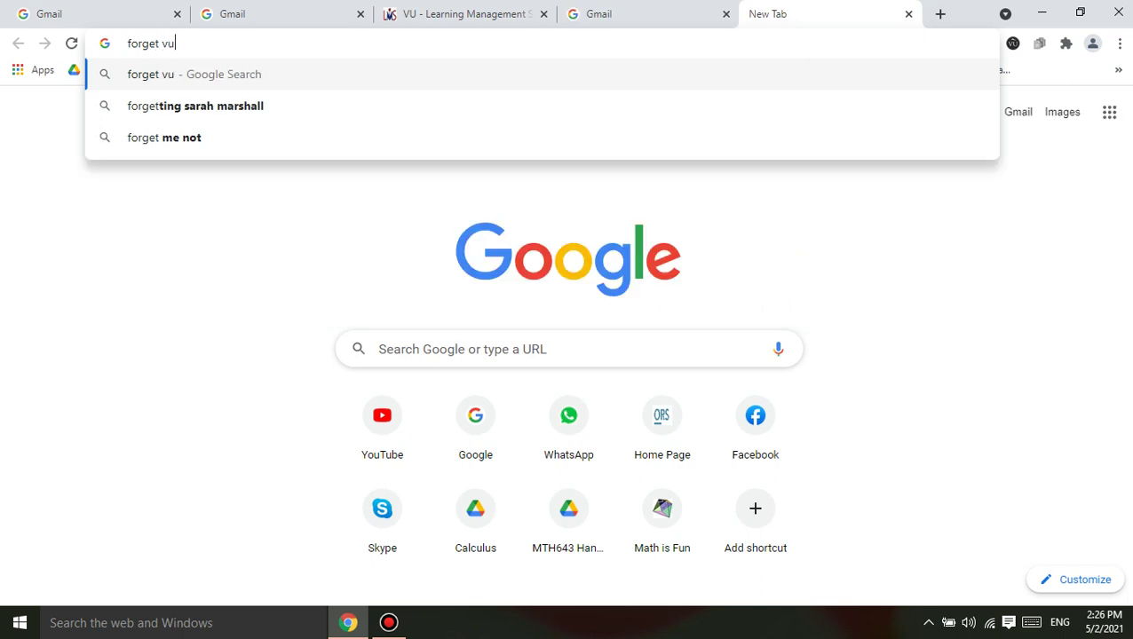
type(" mail password")
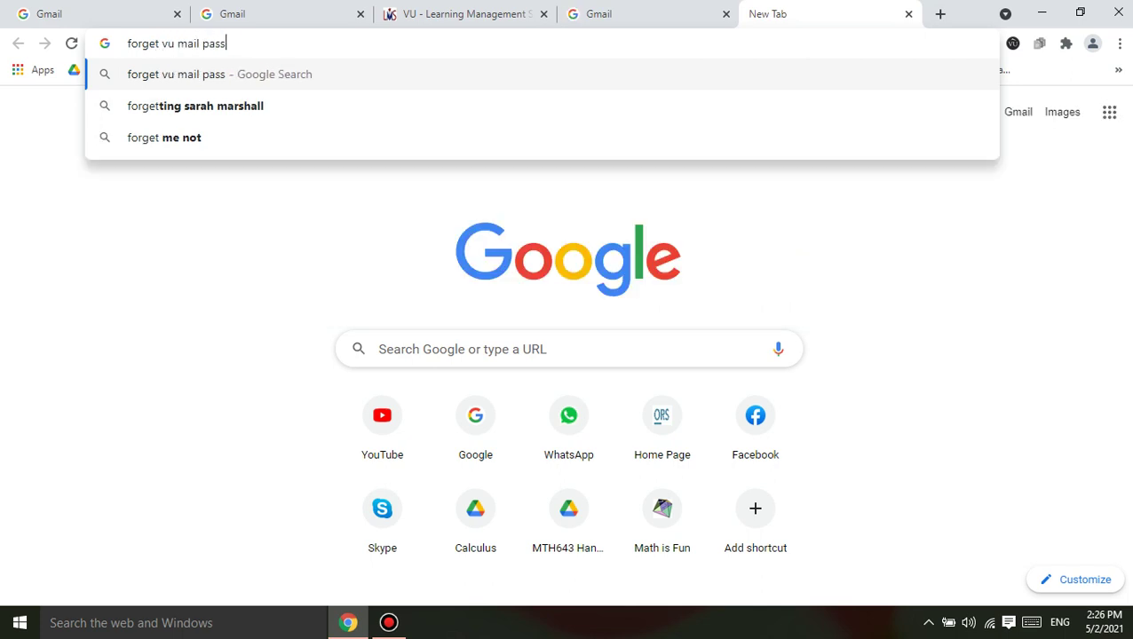
key("Return")
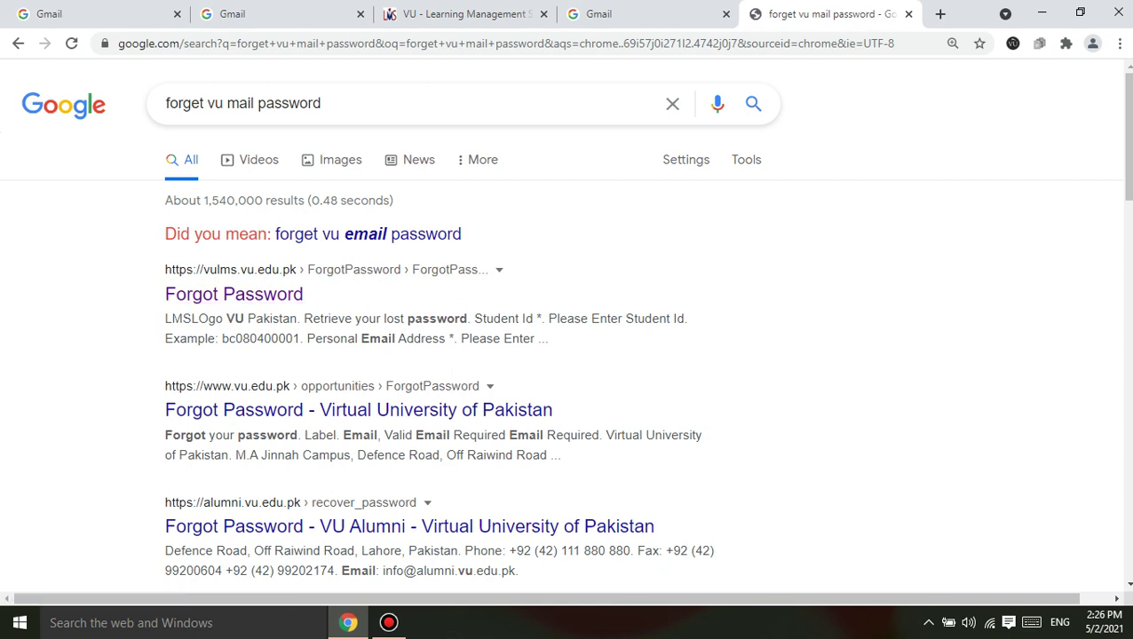
left_click(233, 294)
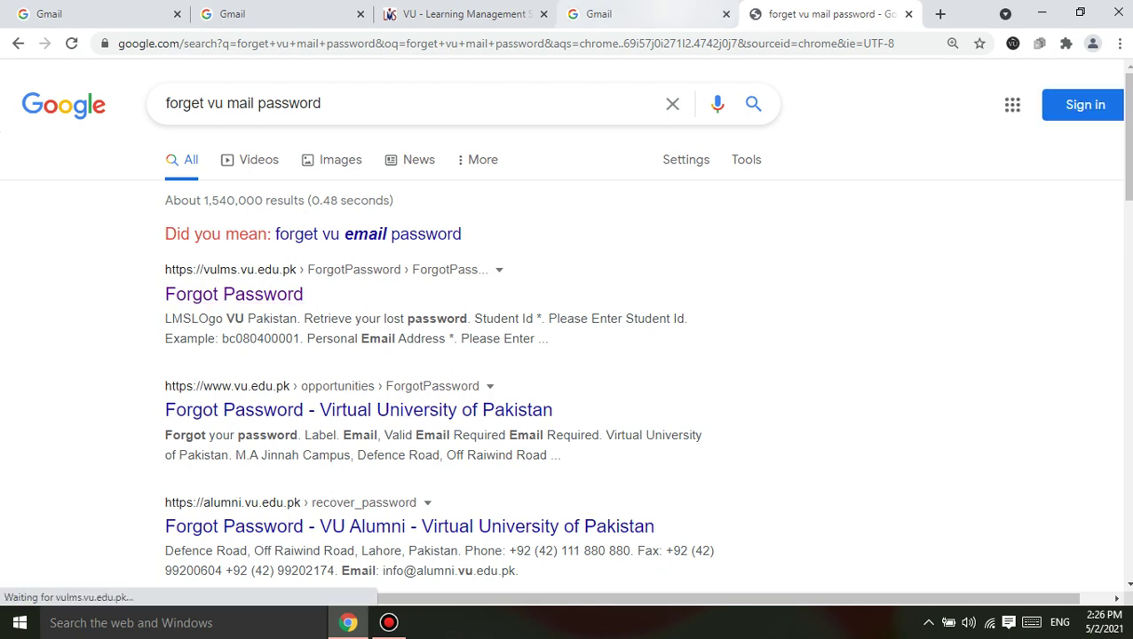
left_click(622, 13)
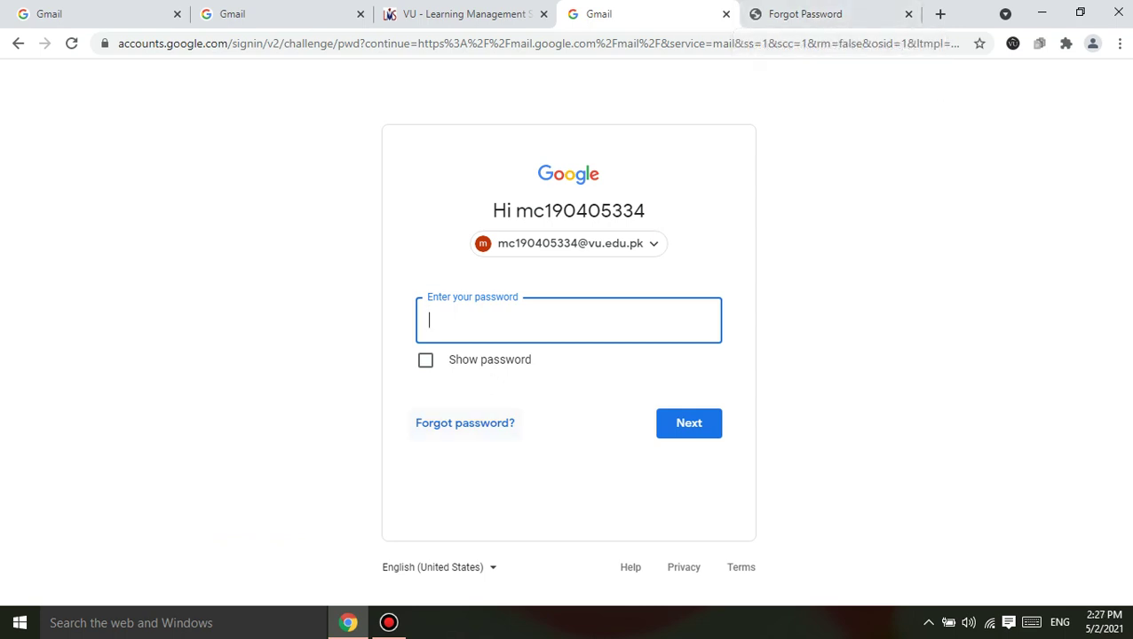
left_click(826, 14)
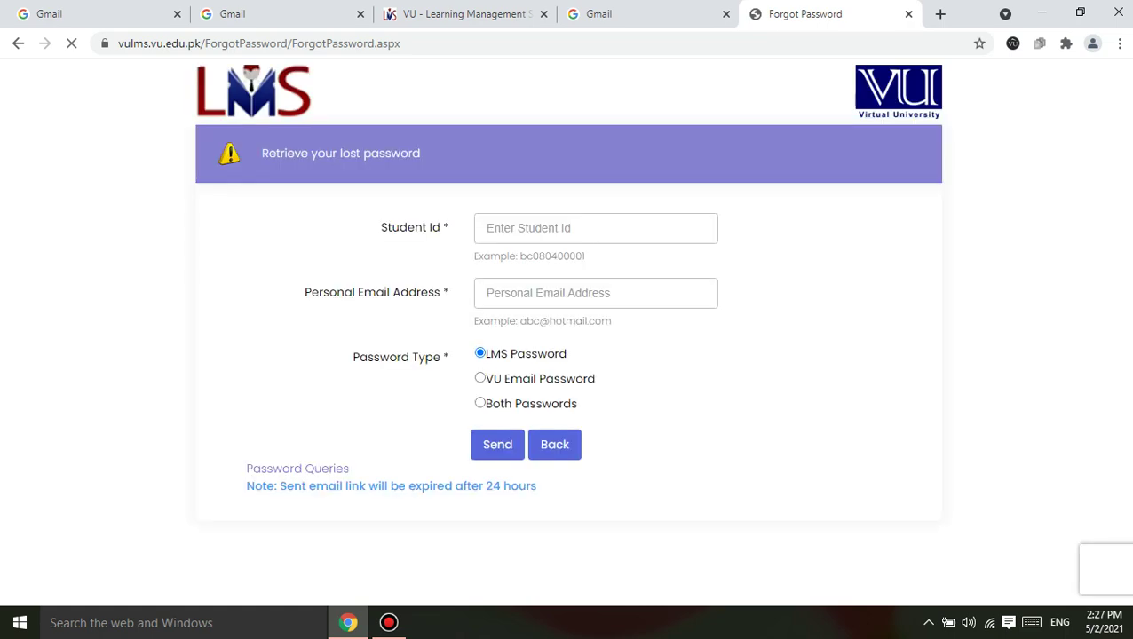
Step: Enter the student ID on the Forgot Password form and select Both Passwords
left_click(595, 229)
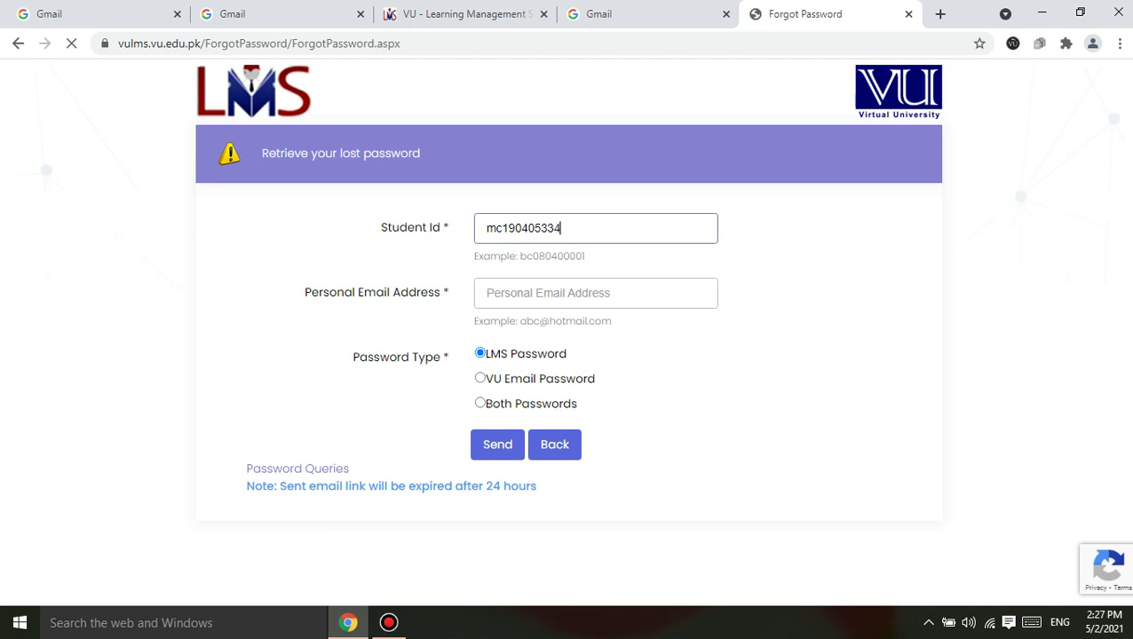
left_click(595, 293)
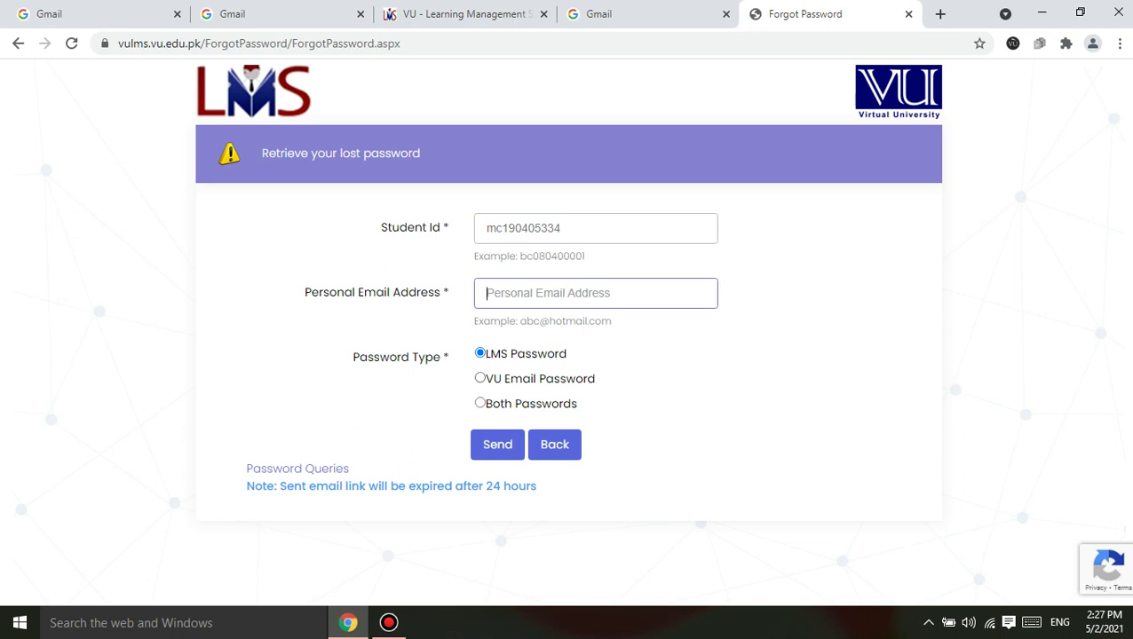
left_click(480, 403)
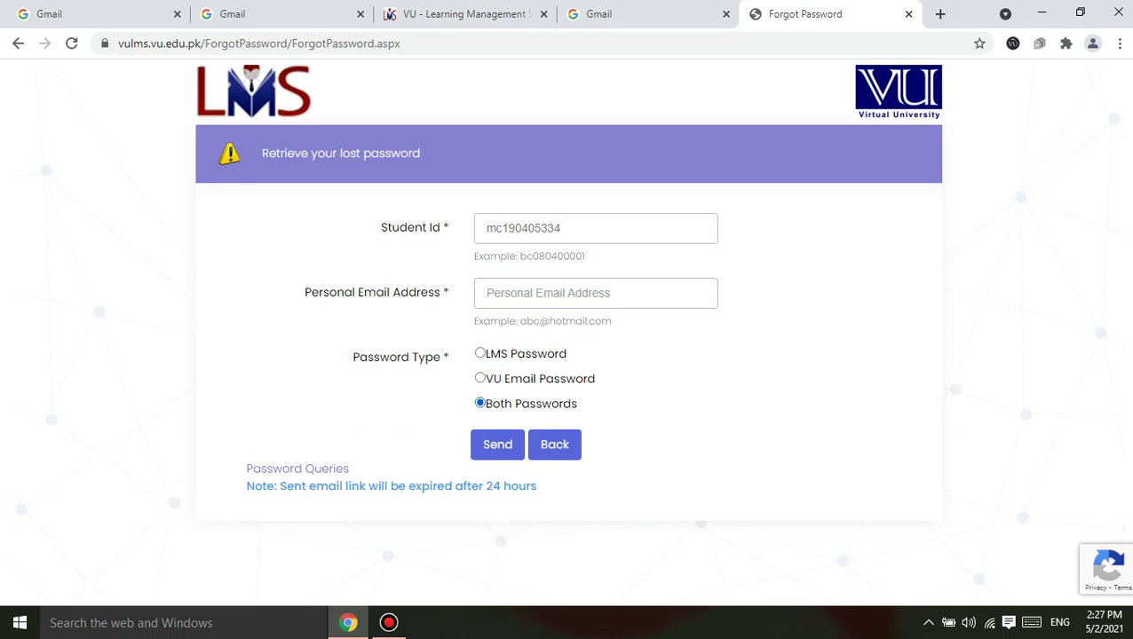
left_click_drag(533, 403, 438, 486)
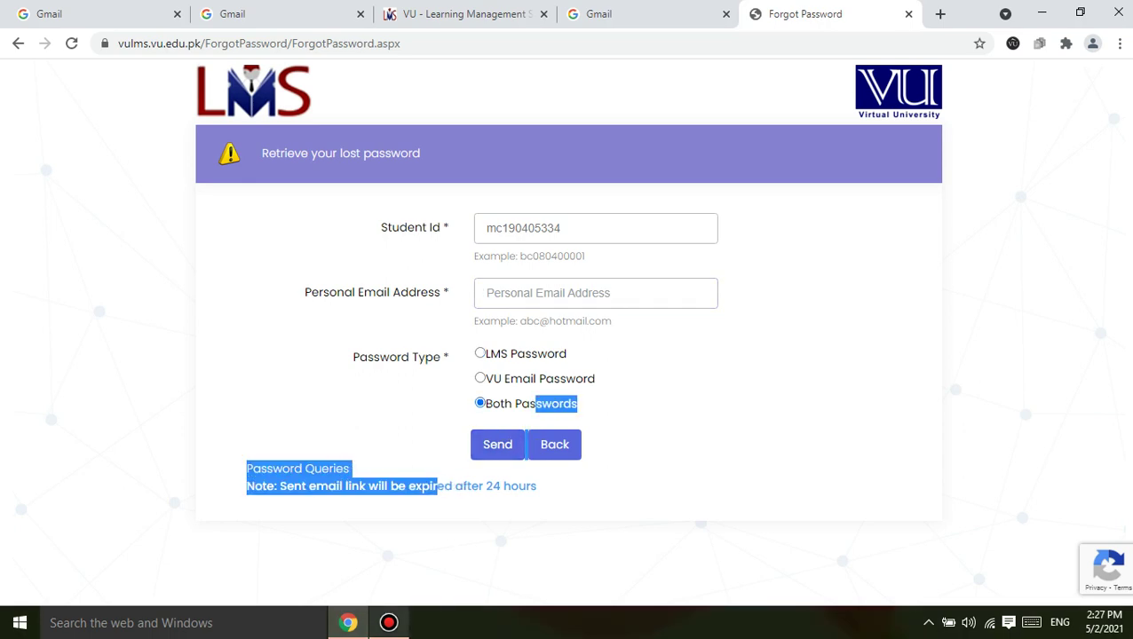
left_click(388, 622)
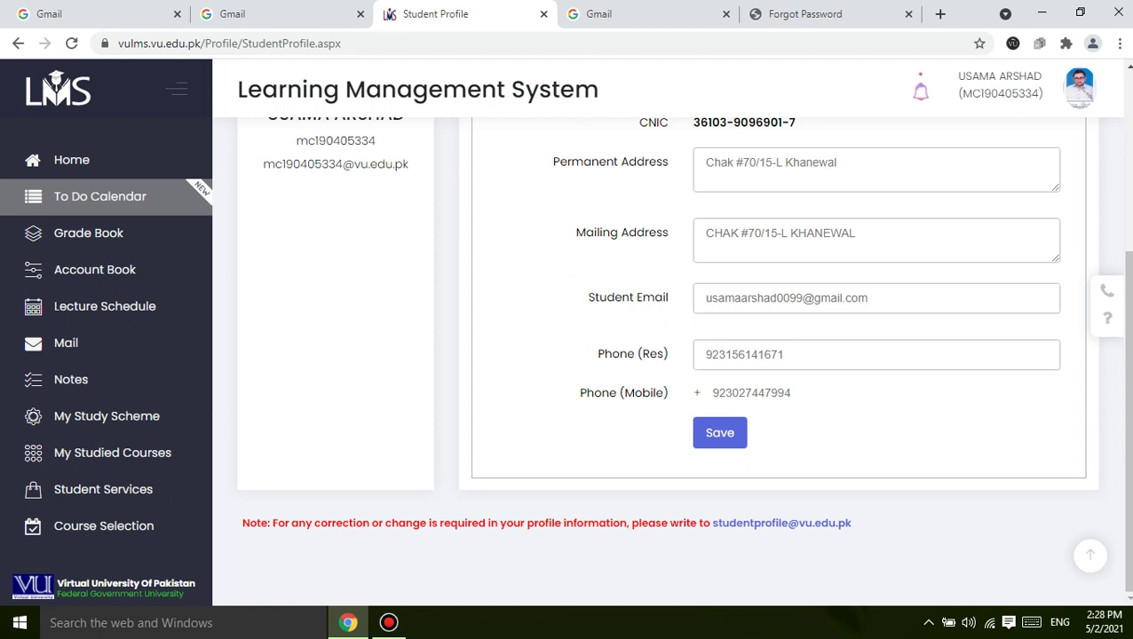
Step: Copy the personal email from the Student Profile into the form's Personal Email Address field
left_click_drag(867, 299, 705, 298)
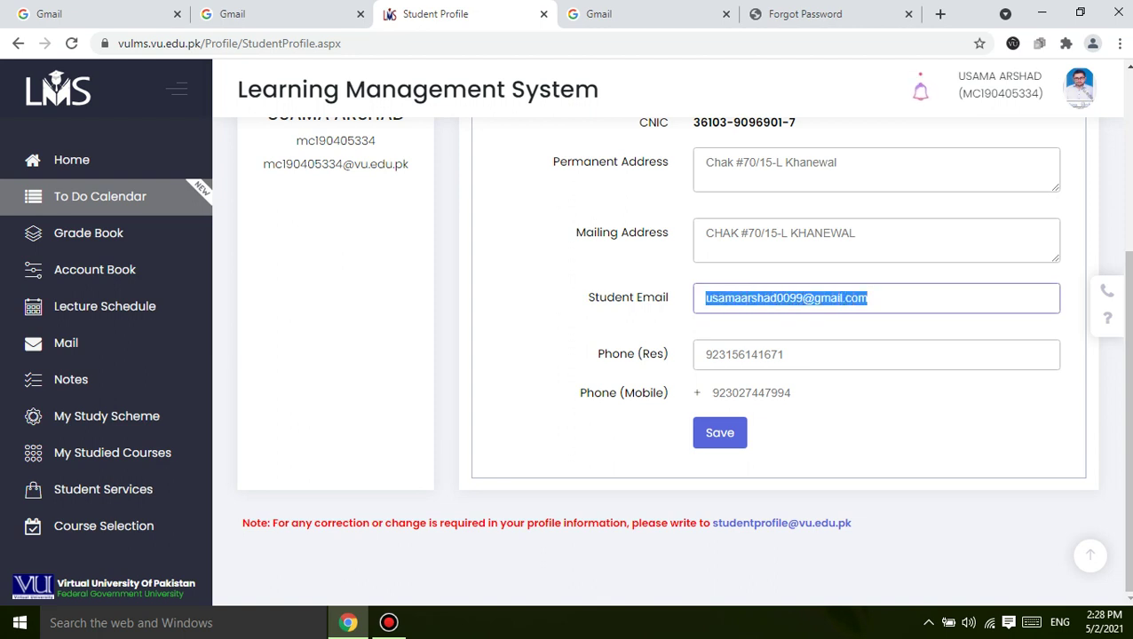
right_click(734, 295)
left_click(782, 331)
left_click(621, 13)
left_click(805, 13)
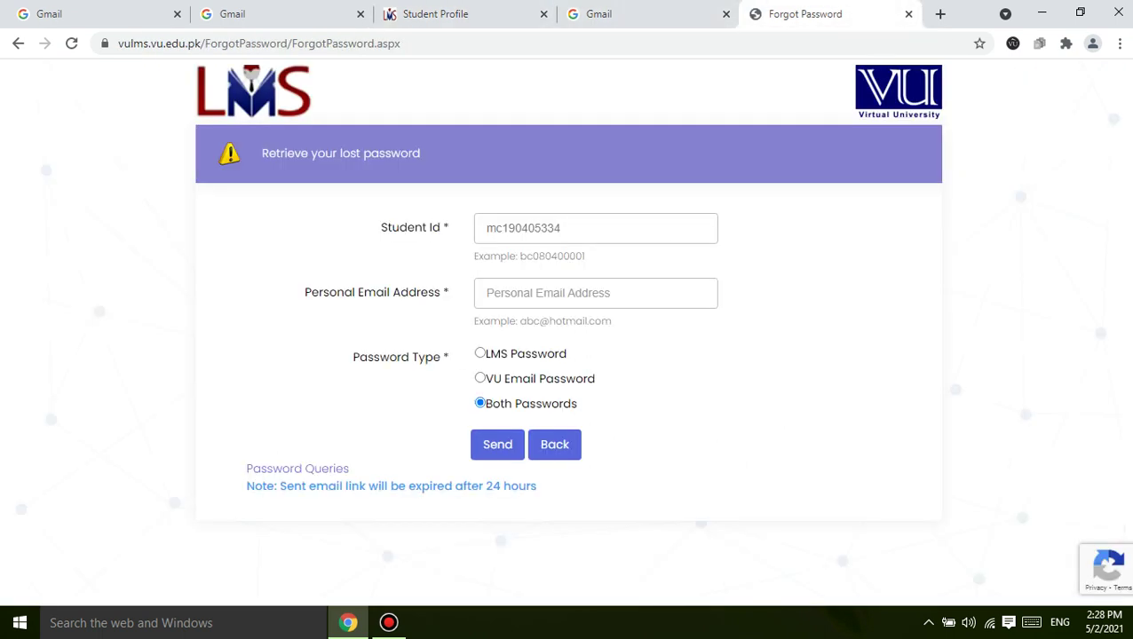
right_click(565, 295)
left_click(611, 397)
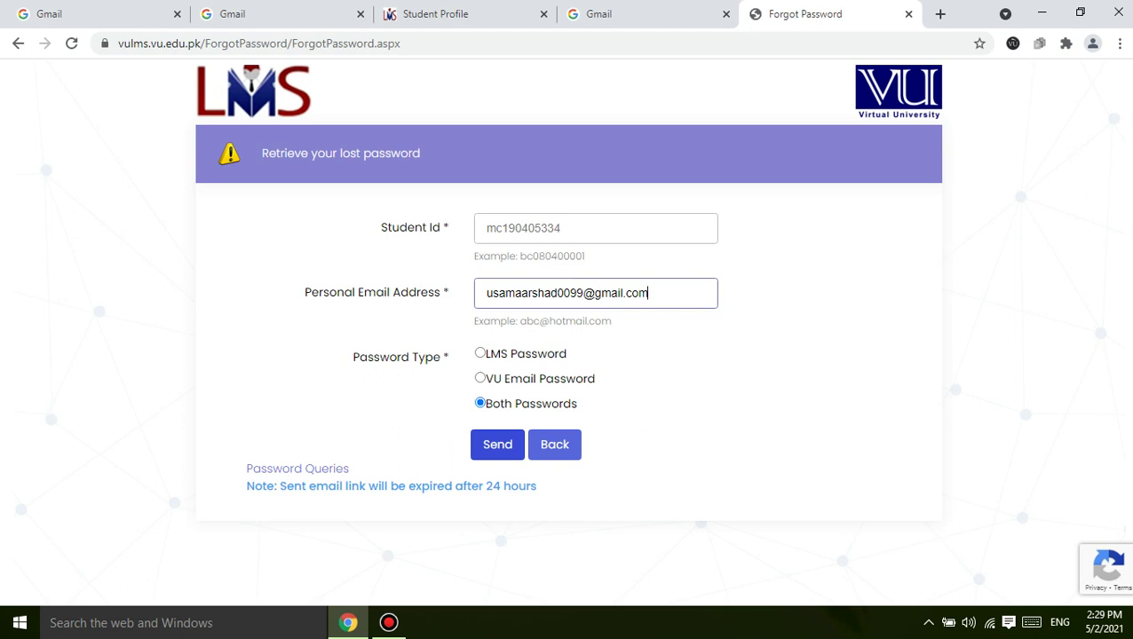
Step: Select the pasted email, then move to the first Gmail account chooser tab
left_click(486, 293)
key("ctrl+a")
left_click(435, 14)
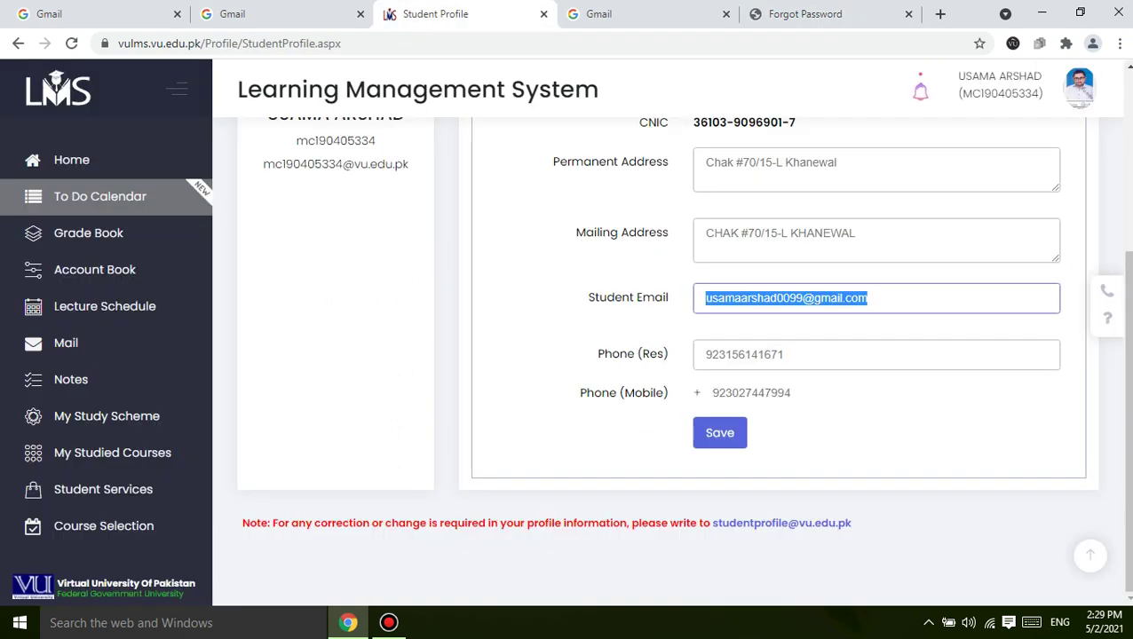
left_click(266, 13)
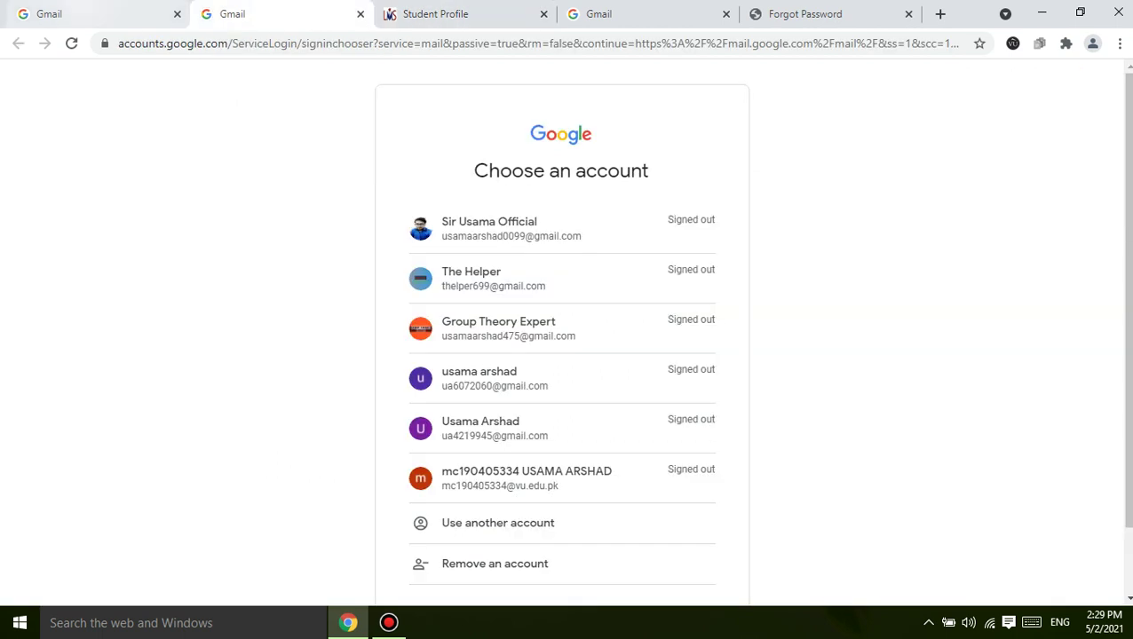
left_click(98, 13)
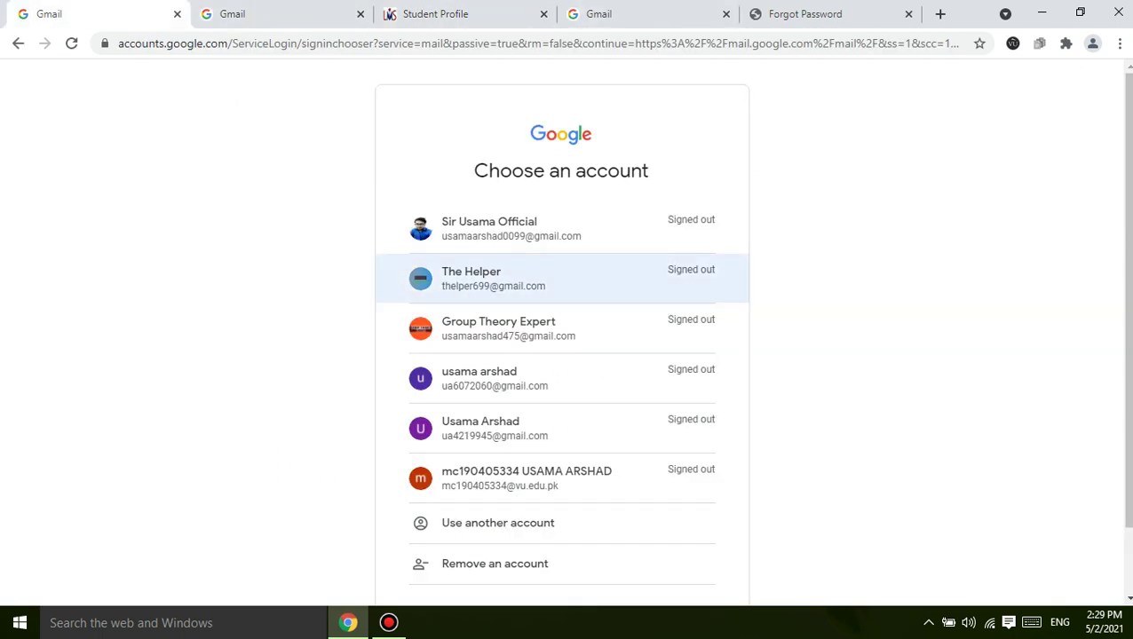
Step: Choose the personal Google account and re-enter its password until 2-Step Verification appears
left_click(497, 228)
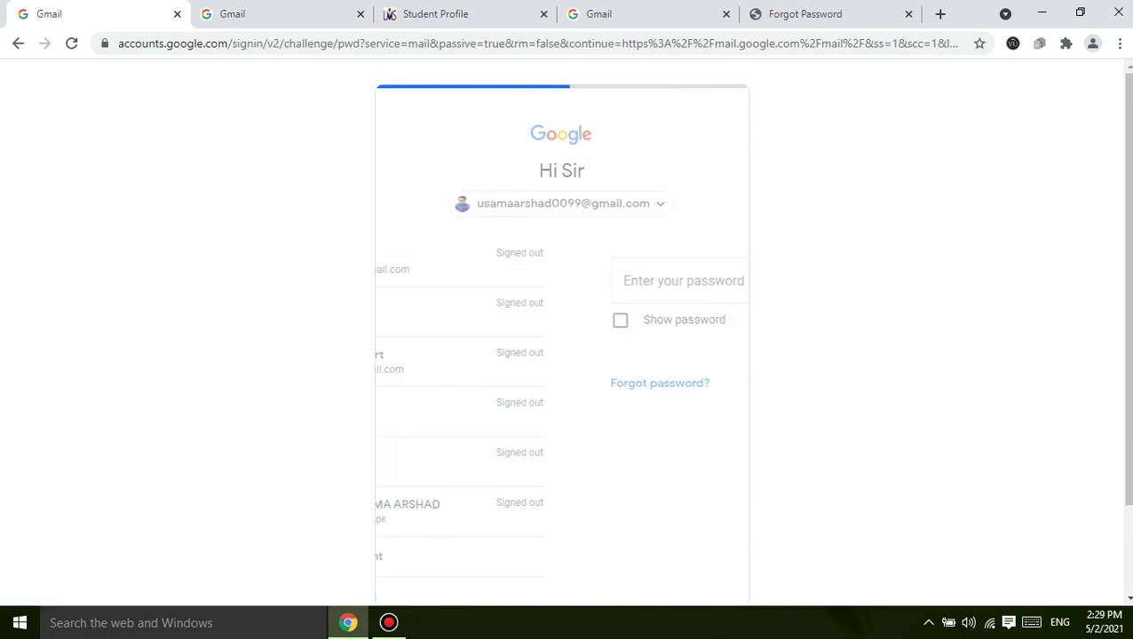
type("********")
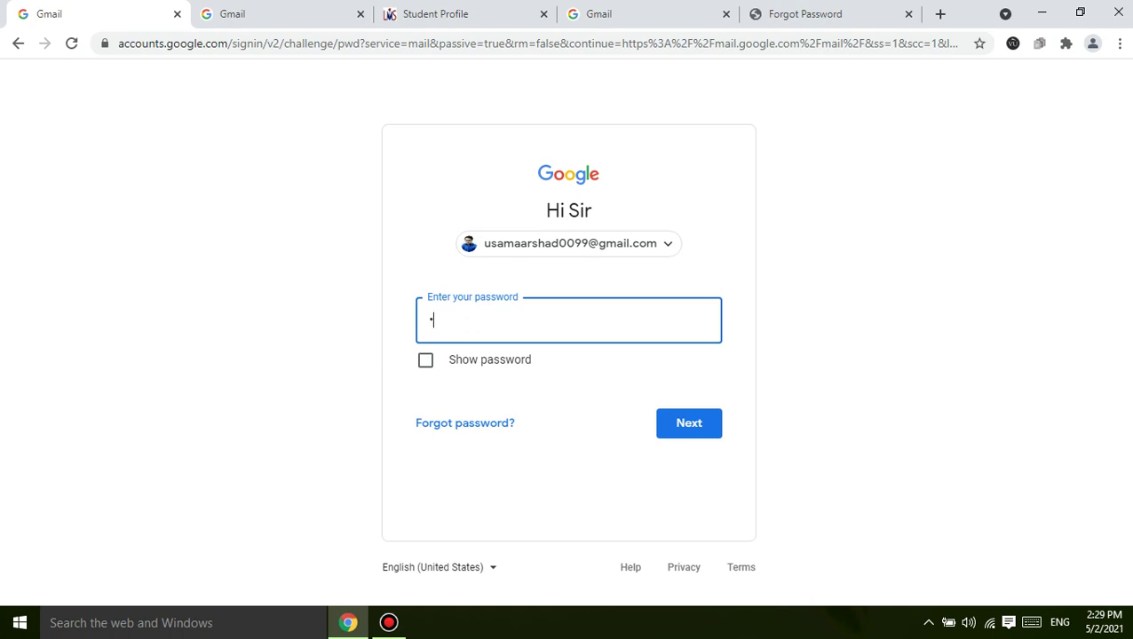
type("****")
key("Return")
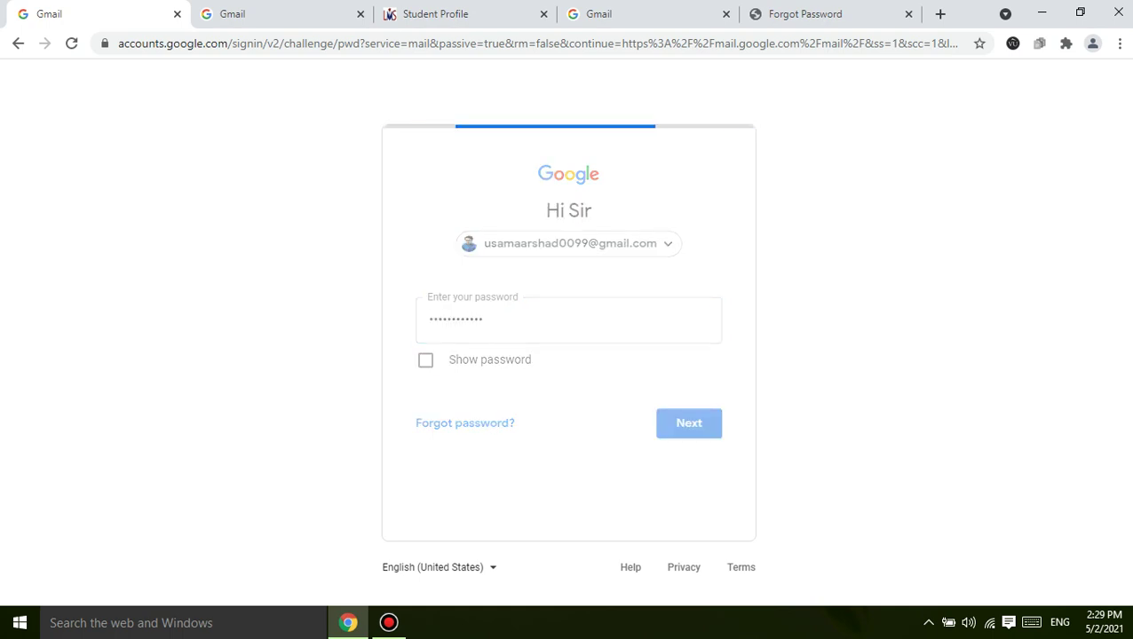
key("Tab")
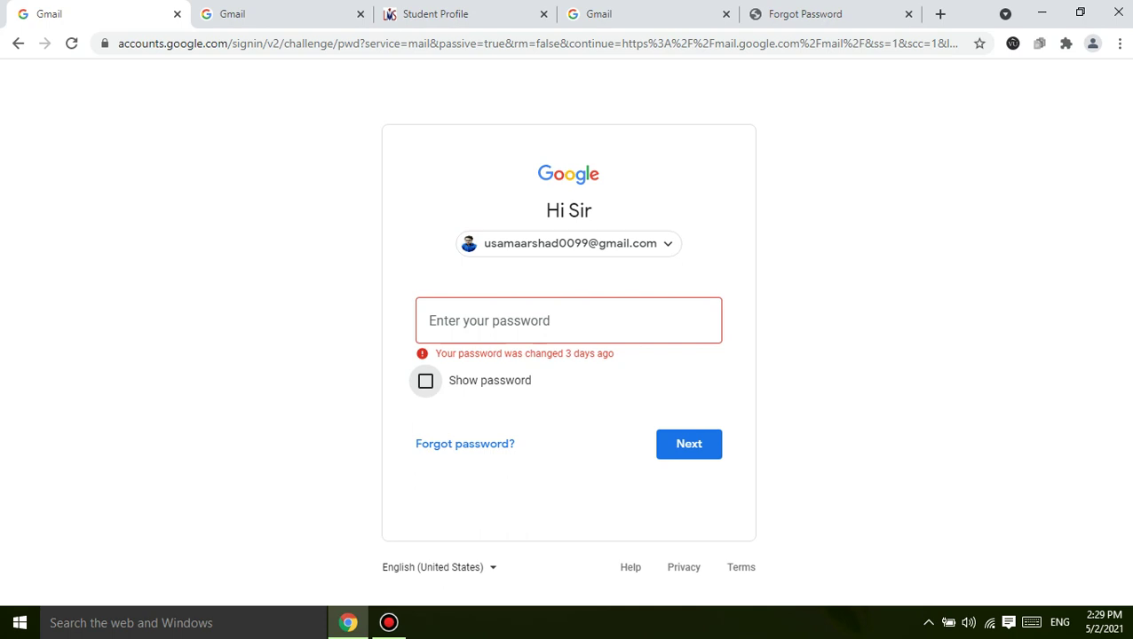
key("shift+Tab")
type("••••••••••••")
key("Return")
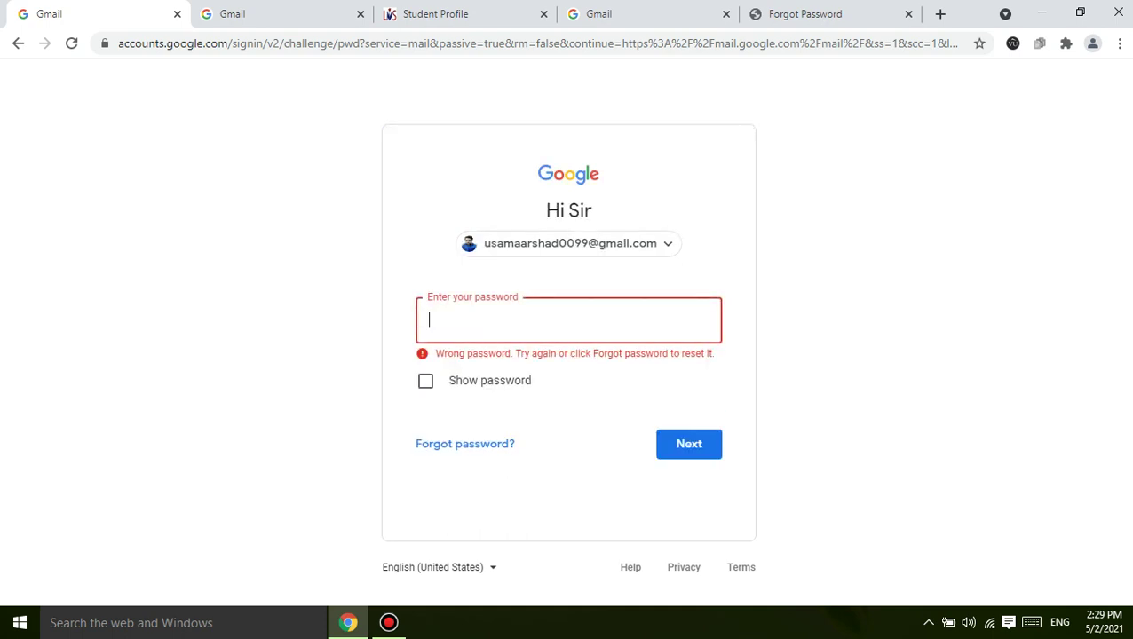
type("••••••••••••")
key("Return")
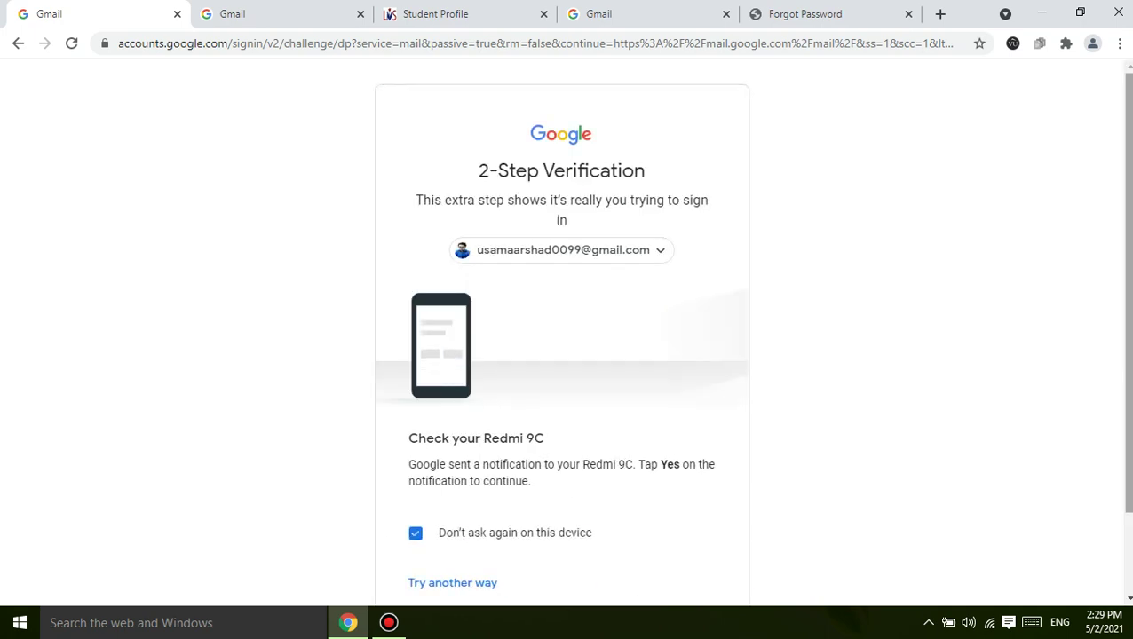
scroll(562, 337, "down", 1)
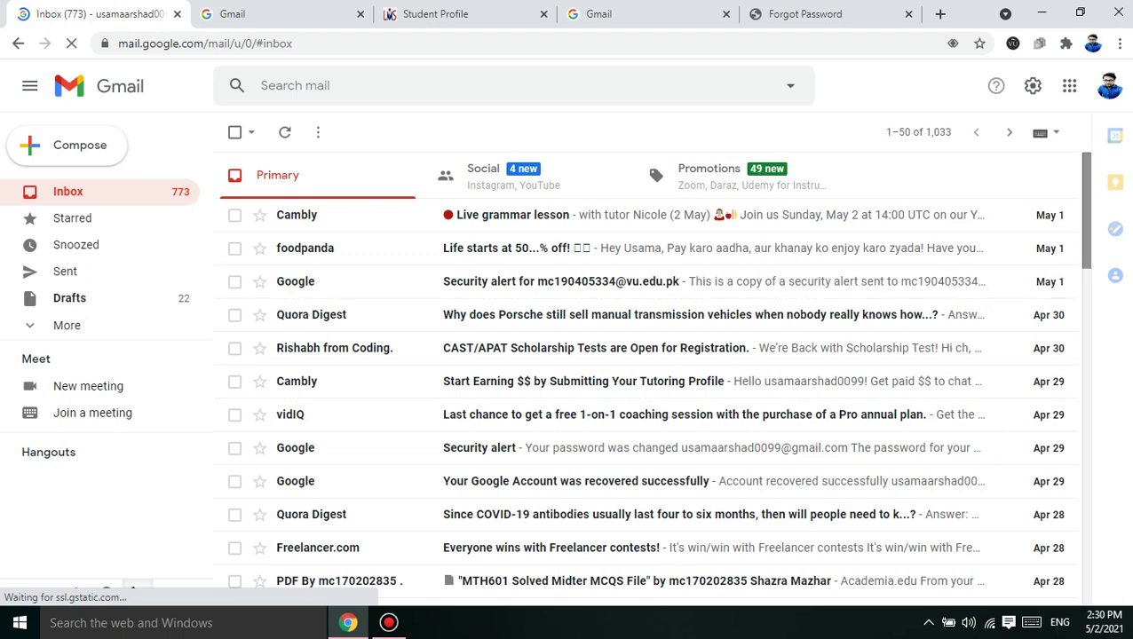
Step: Search the Gmail mailbox for 'pass'
scroll(646, 376, "down", 3)
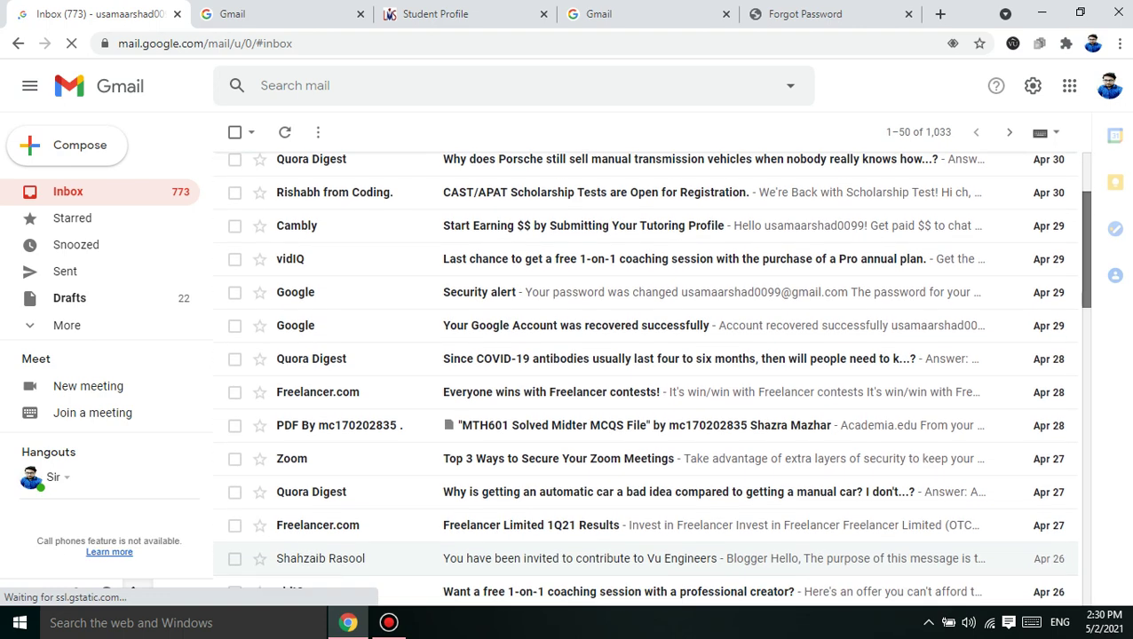
scroll(647, 376, "down", 1)
scroll(622, 470, "up", 5)
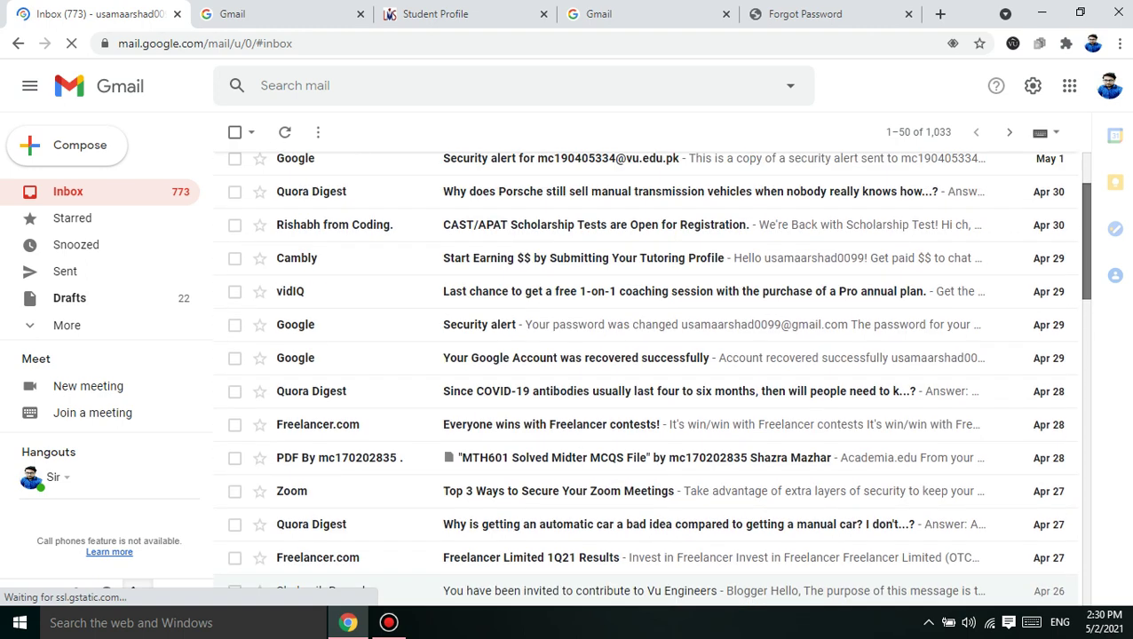
left_click(261, 85)
type("pass")
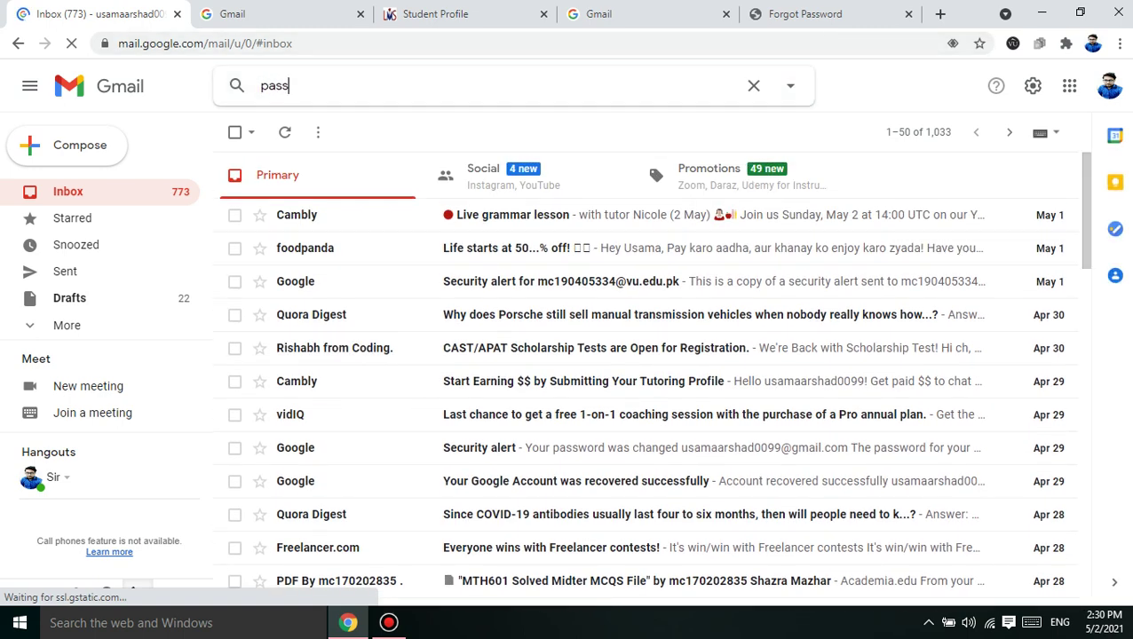
key("Return")
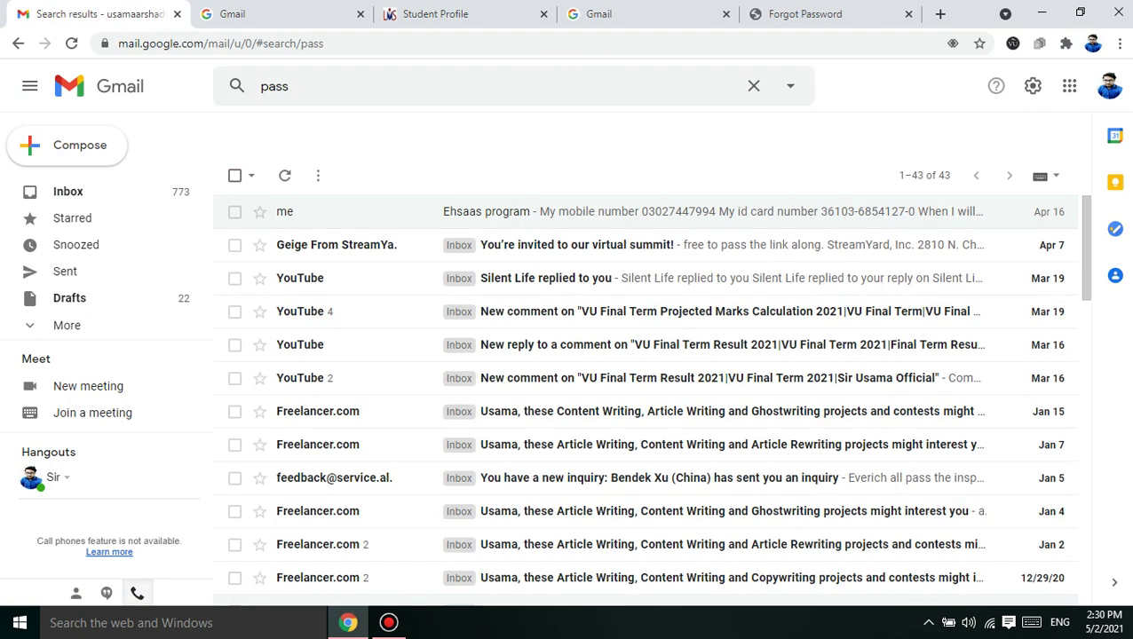
Step: Refine the search to 'password reset' and open the LMS Password reset request email
left_click(293, 86)
type("word")
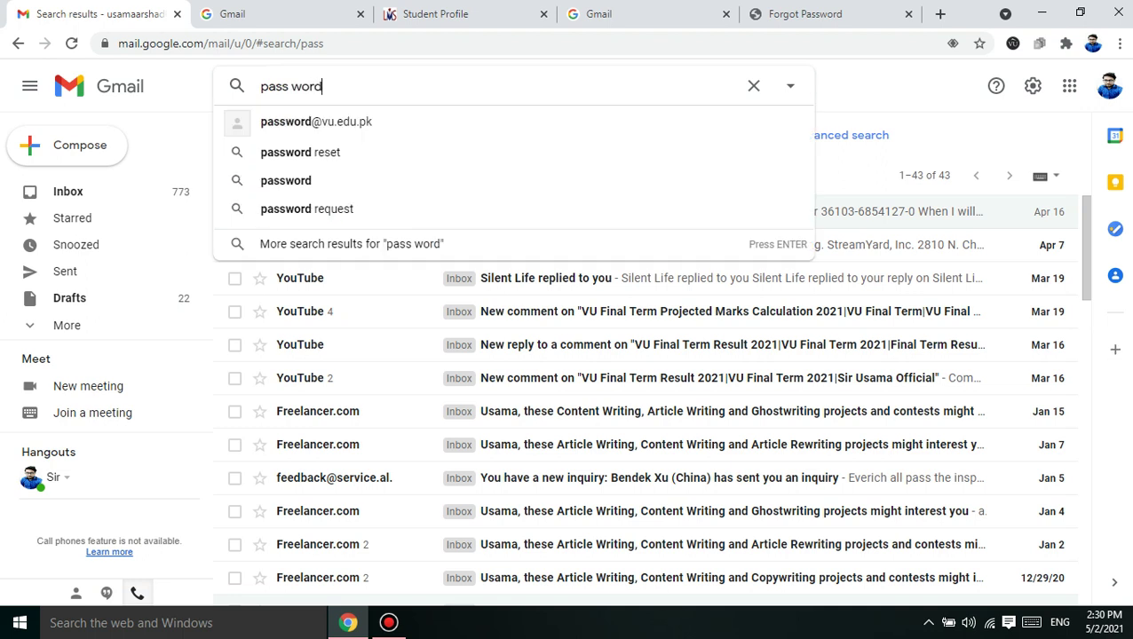
key("Down")
key("Down")
key("Return")
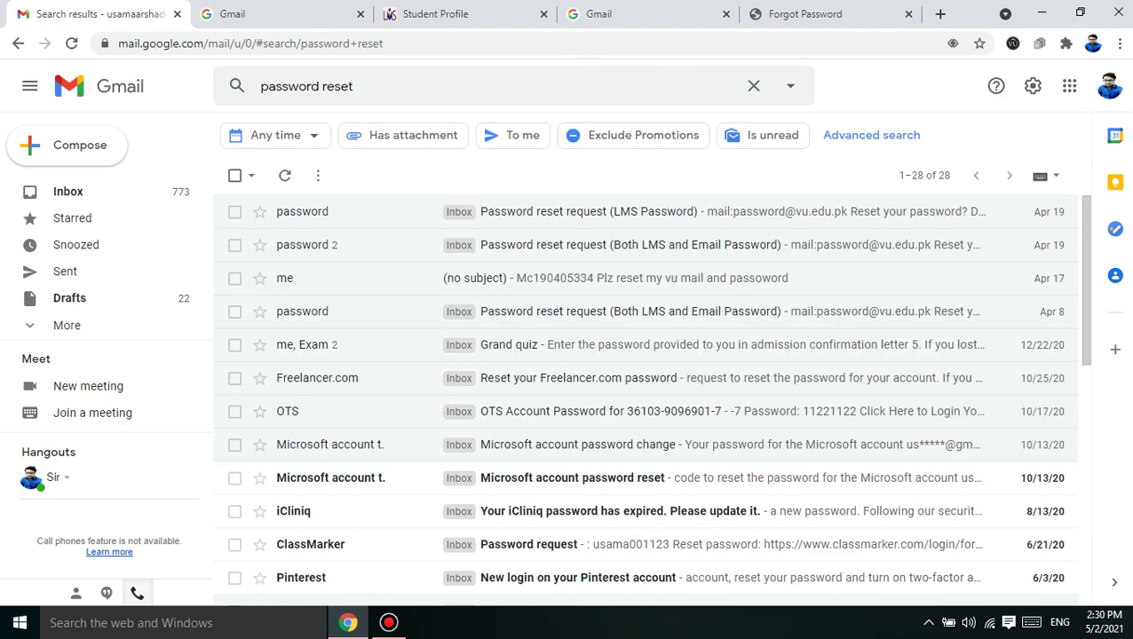
left_click(586, 211)
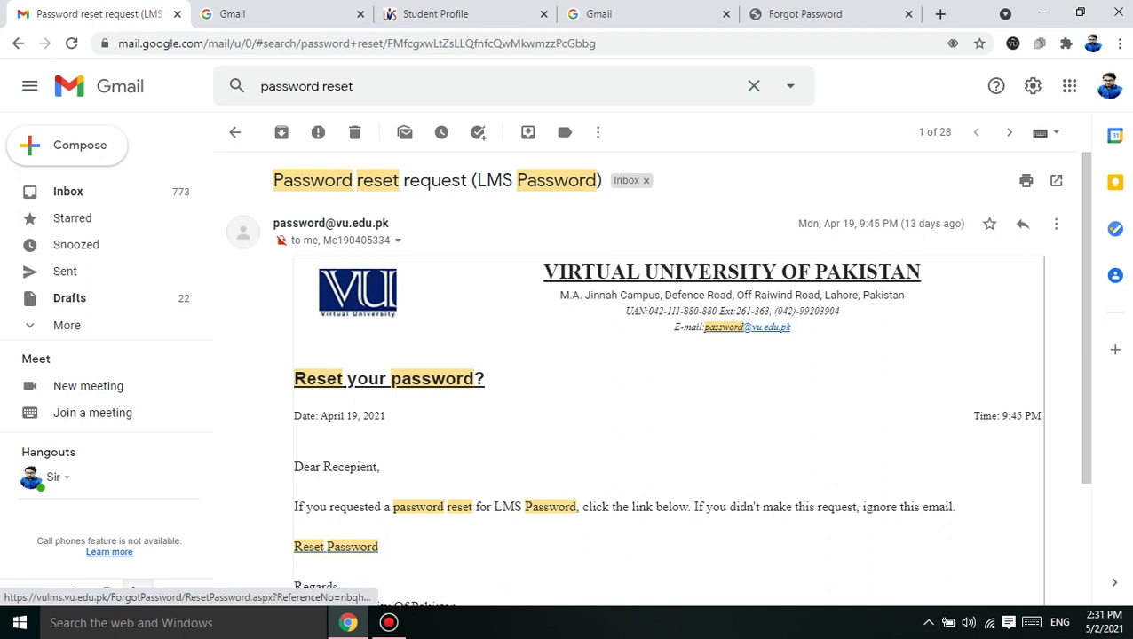
key("ctrl+9")
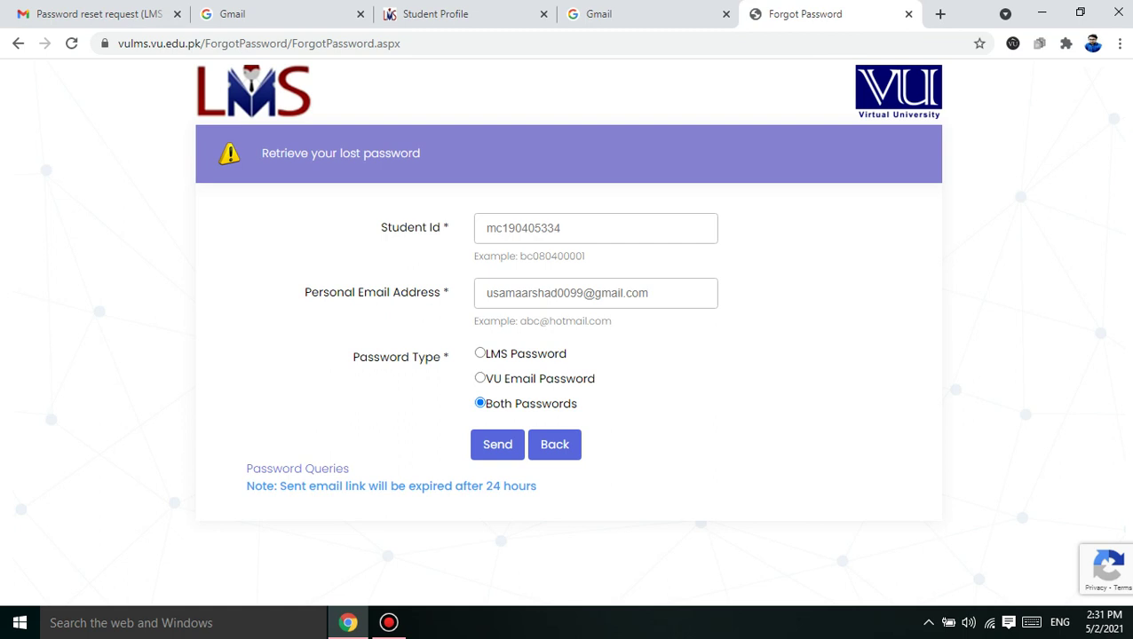
key("ctrl+2")
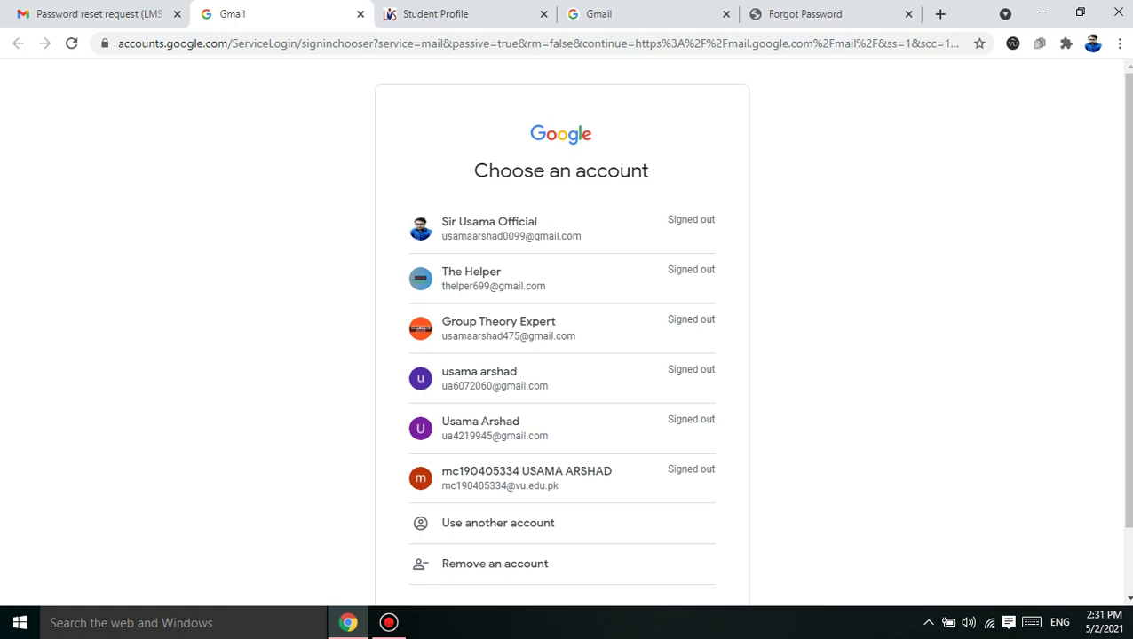
Step: Open the suggested Skype page from the address bar, then close that tab
key("ctrl+l")
key("BackSpace")
type("sky")
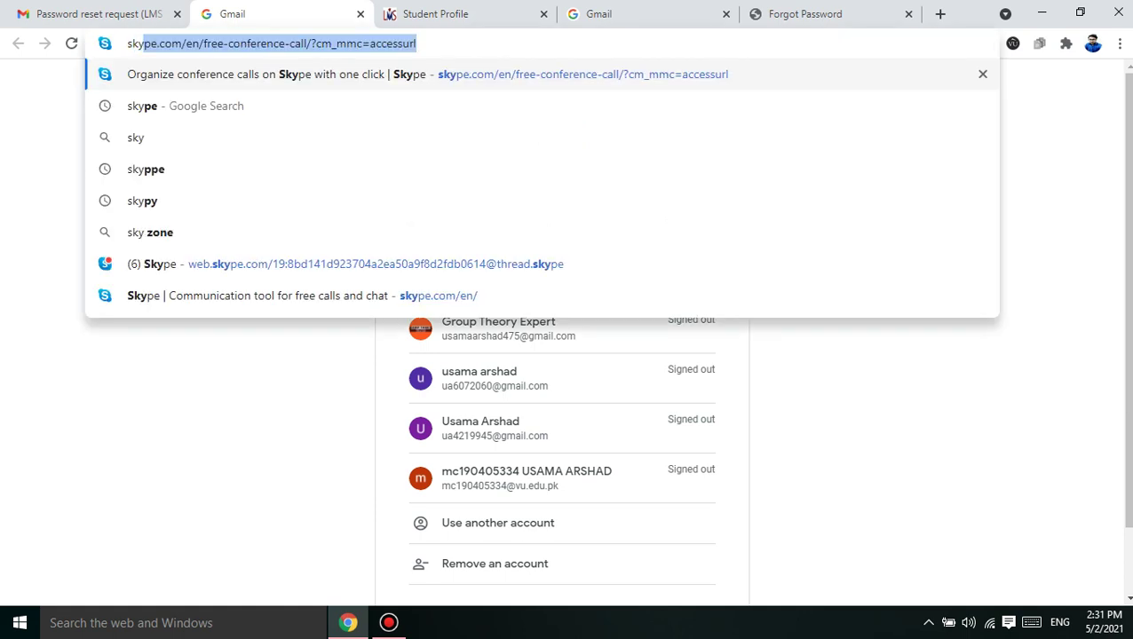
type("pe")
key("BackSpace")
key("BackSpace")
key("Return")
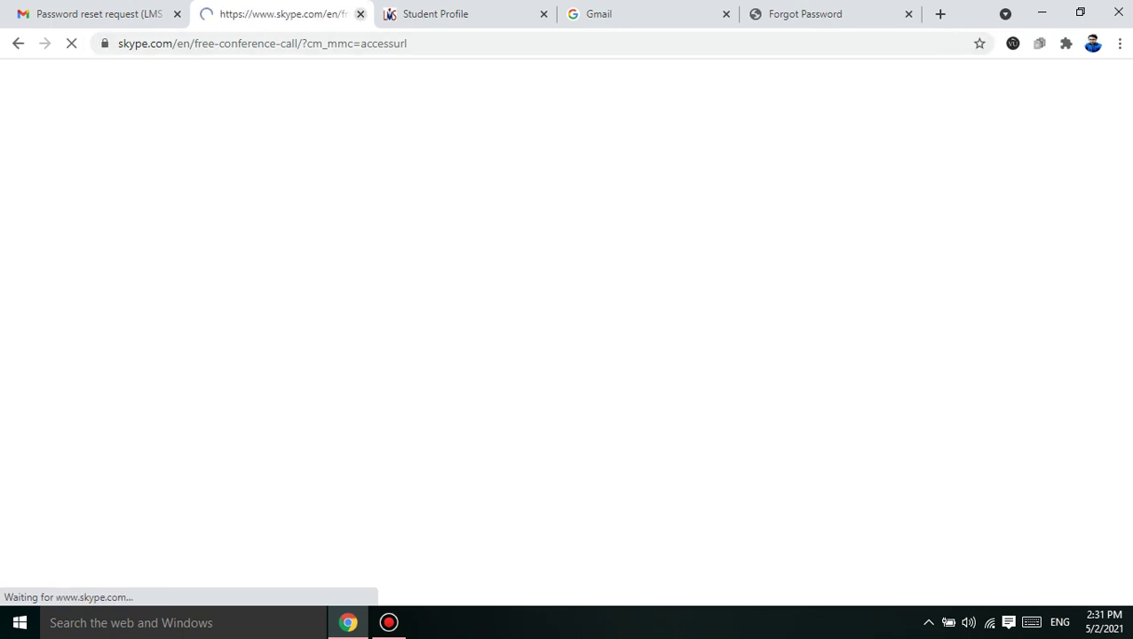
key("ctrl+w")
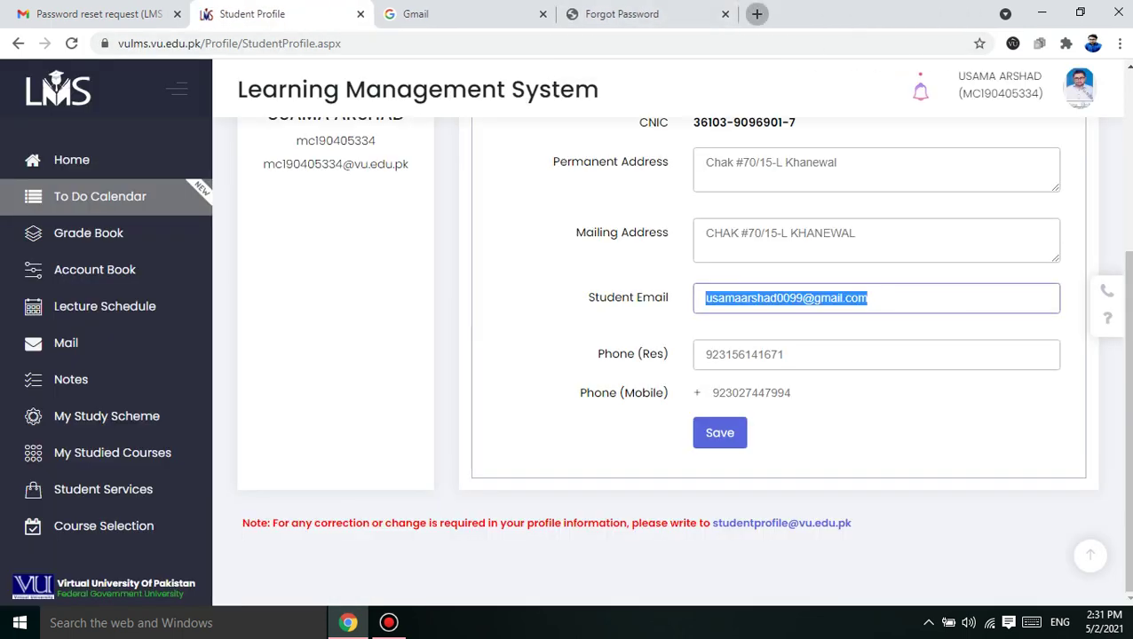
Step: Google 'skype' in a new tab, open skype.com, then close it
left_click(757, 13)
type("skype")
key("Return")
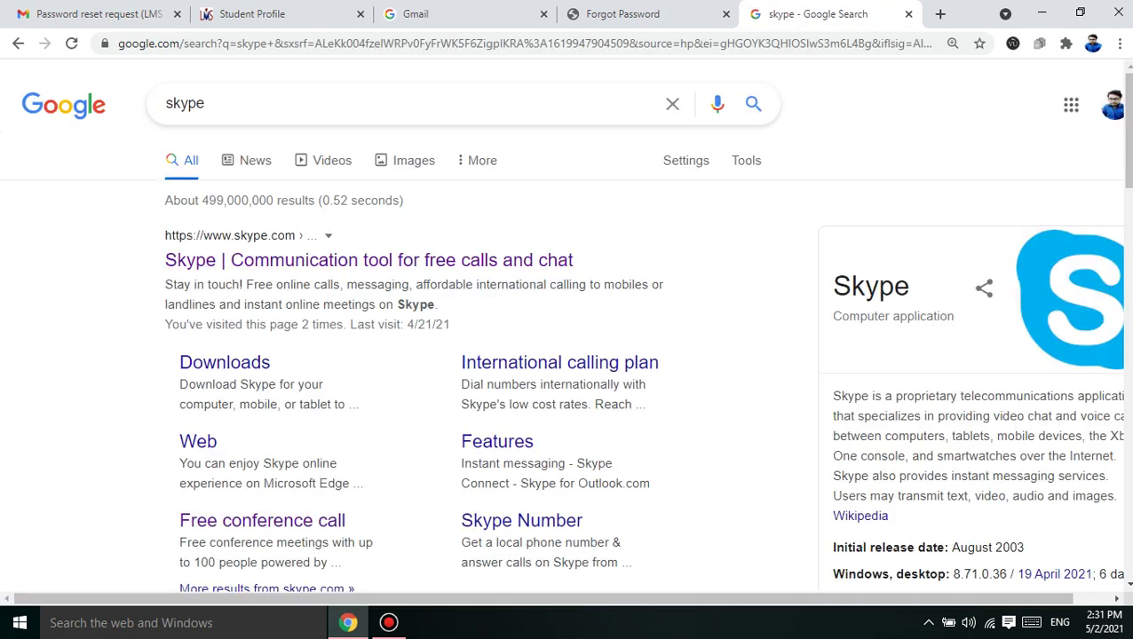
left_click(368, 260)
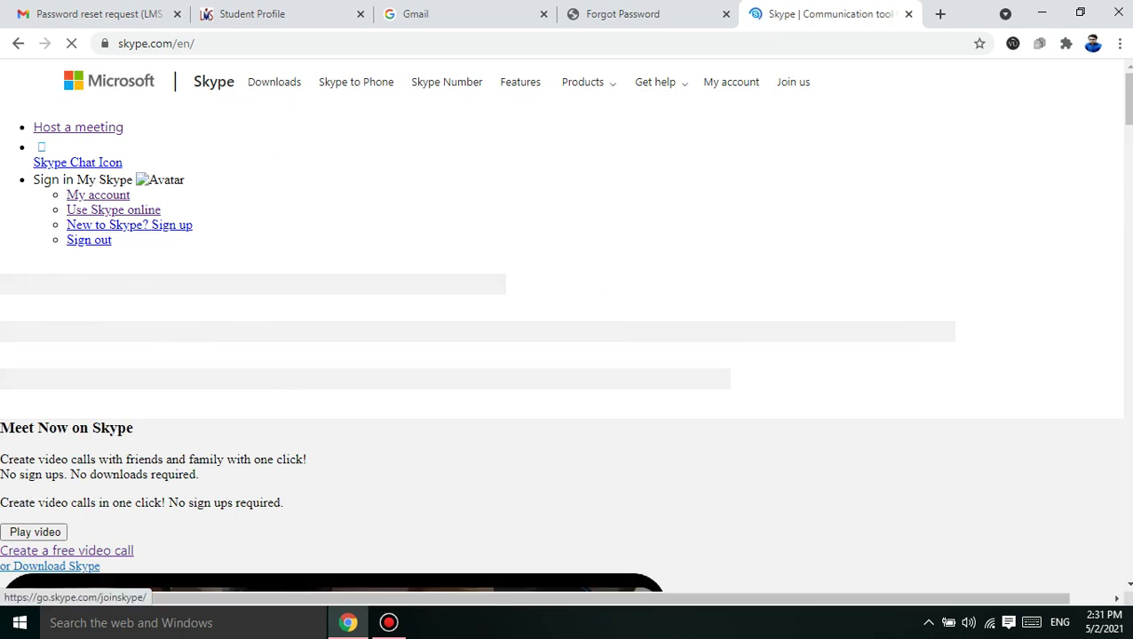
key("ctrl+w")
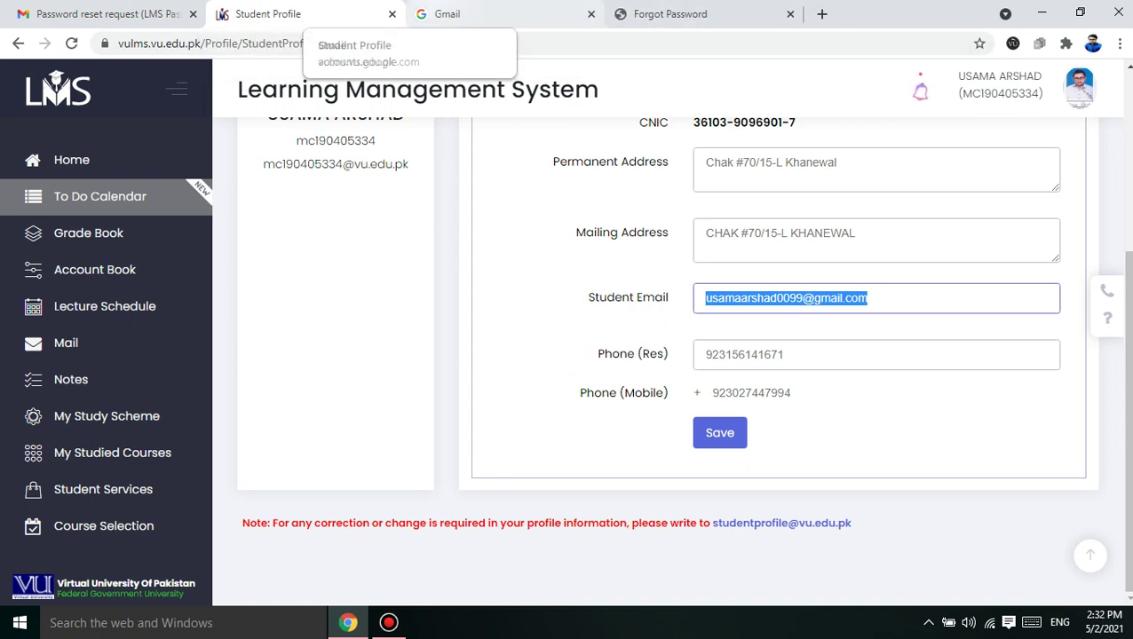
Step: Enter the VU mail password on the Gmail sign-in page to load the university inbox
left_click(462, 14)
left_click(266, 14)
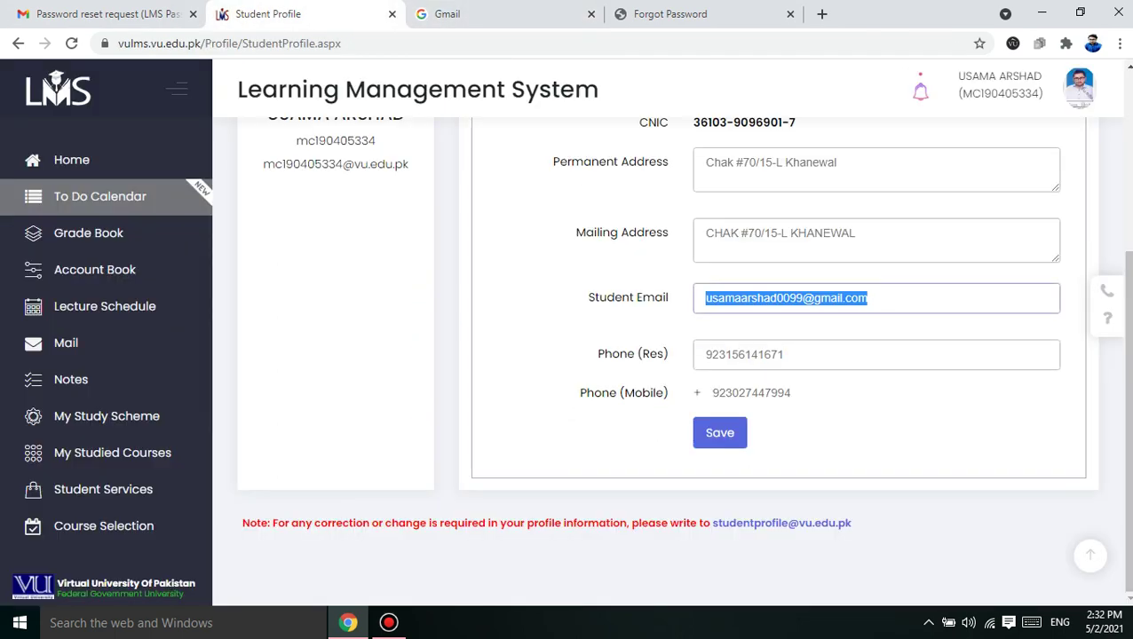
left_click(462, 14)
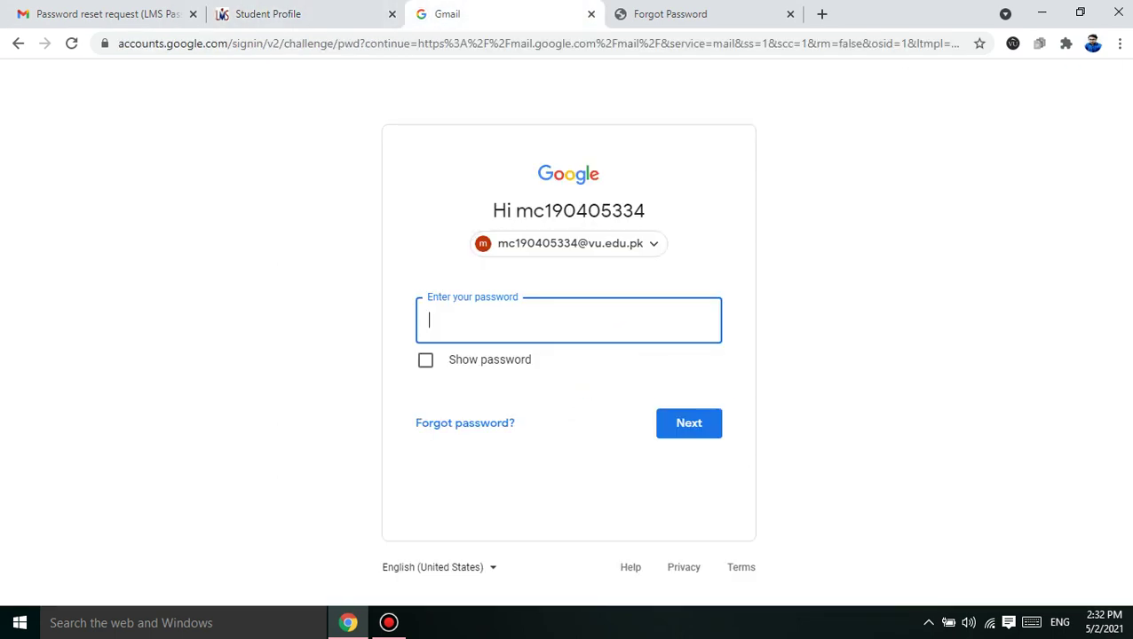
left_click(266, 13)
left_click(497, 13)
type("••••••••••••")
key("Return")
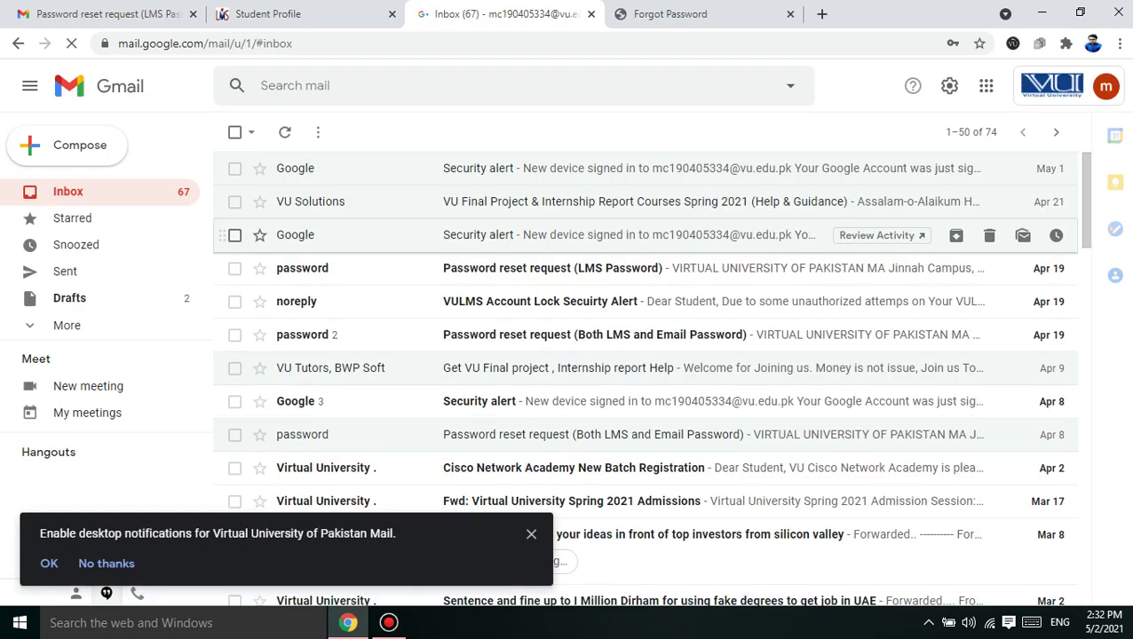
left_click(269, 14)
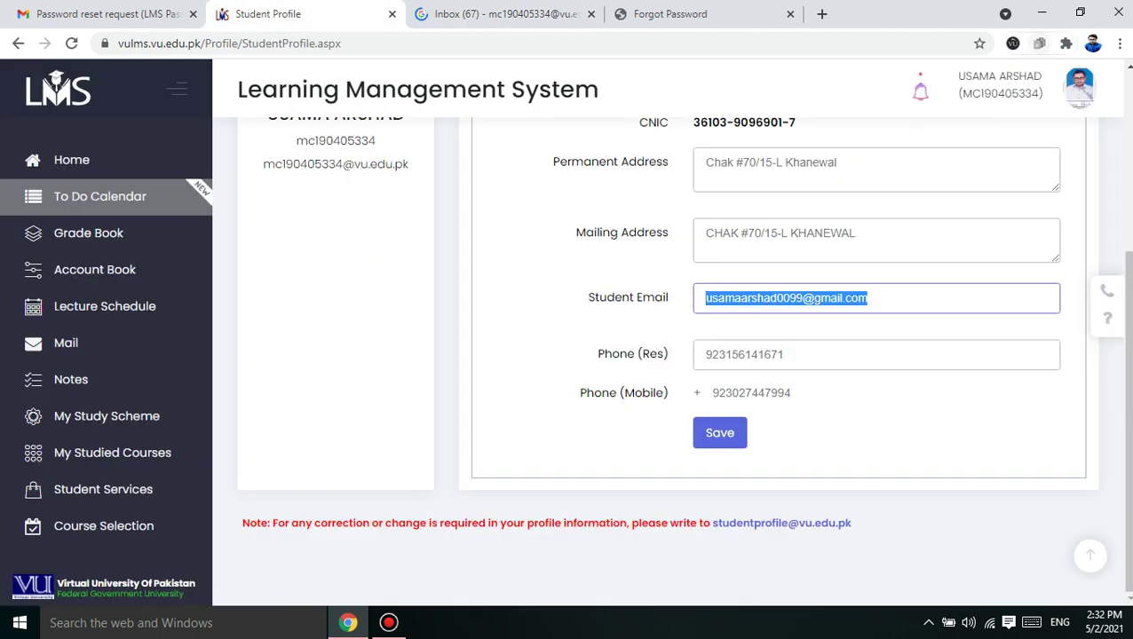
Step: Log out of the VU LMS student account from the profile menu and follow the Here link back to the sign-in page
left_click(1079, 88)
left_click(897, 382)
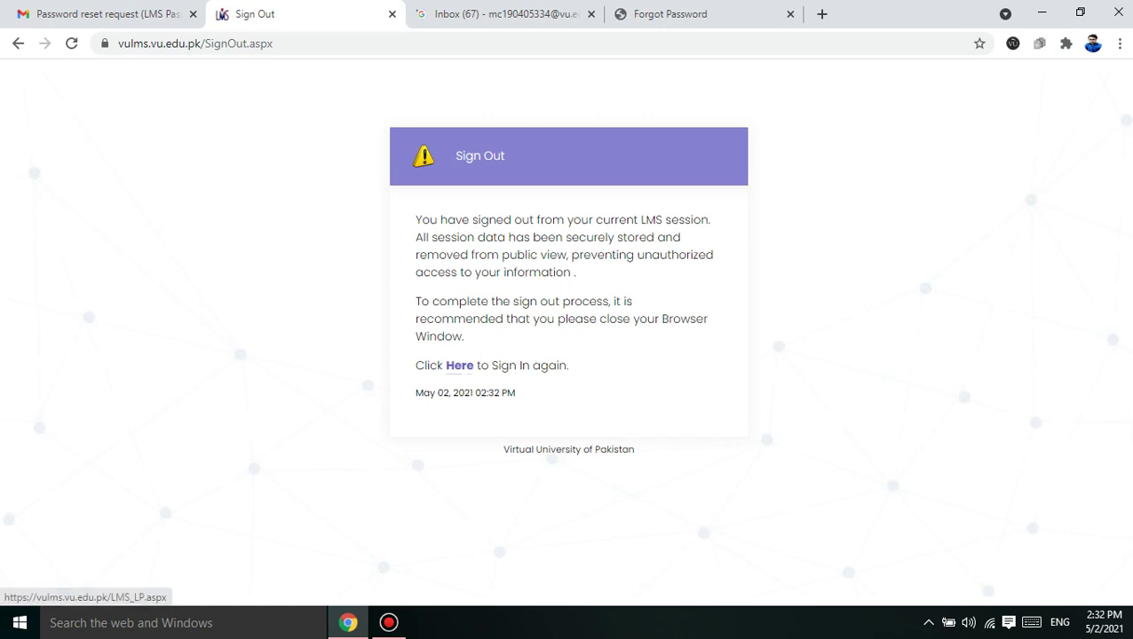
left_click(459, 366)
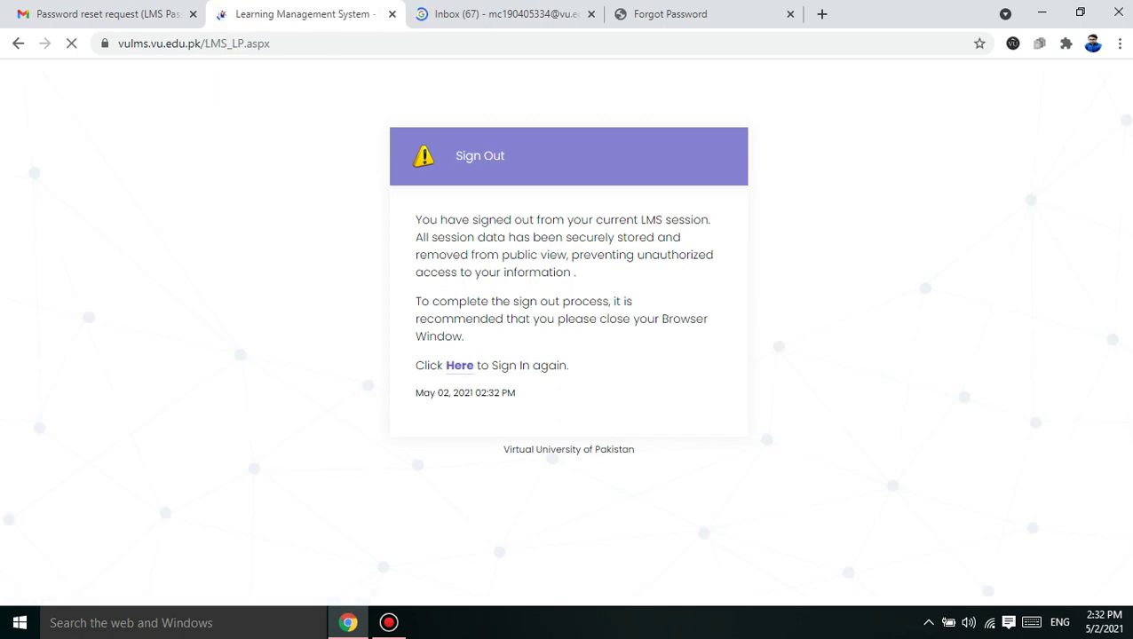
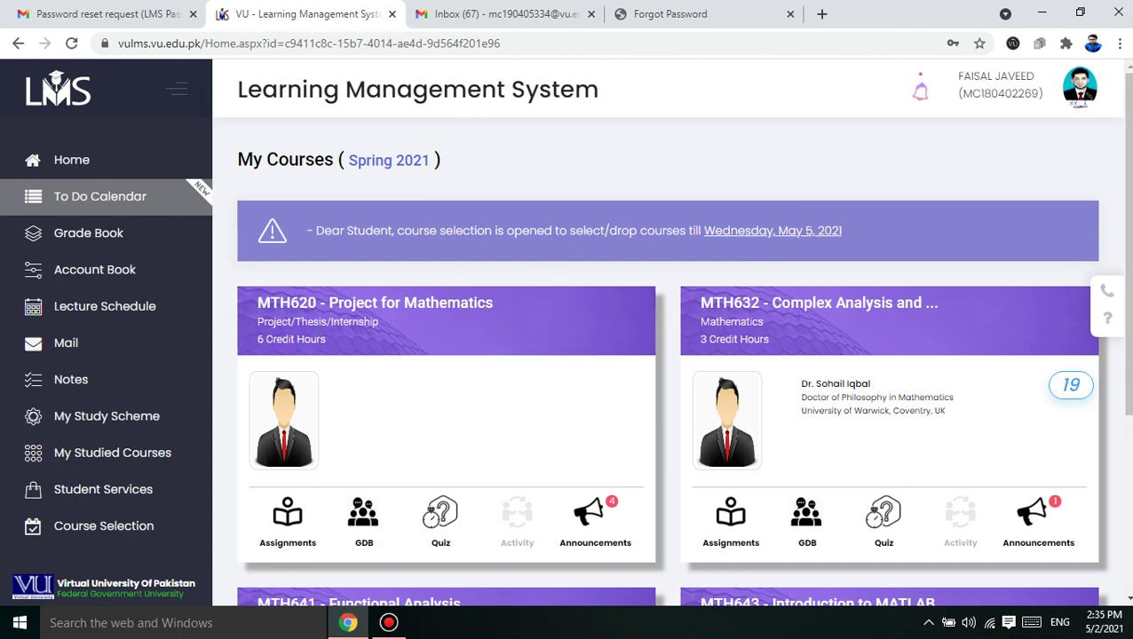
Step: Refresh the browser to bring up the MTH620 project assignment page
key("F5")
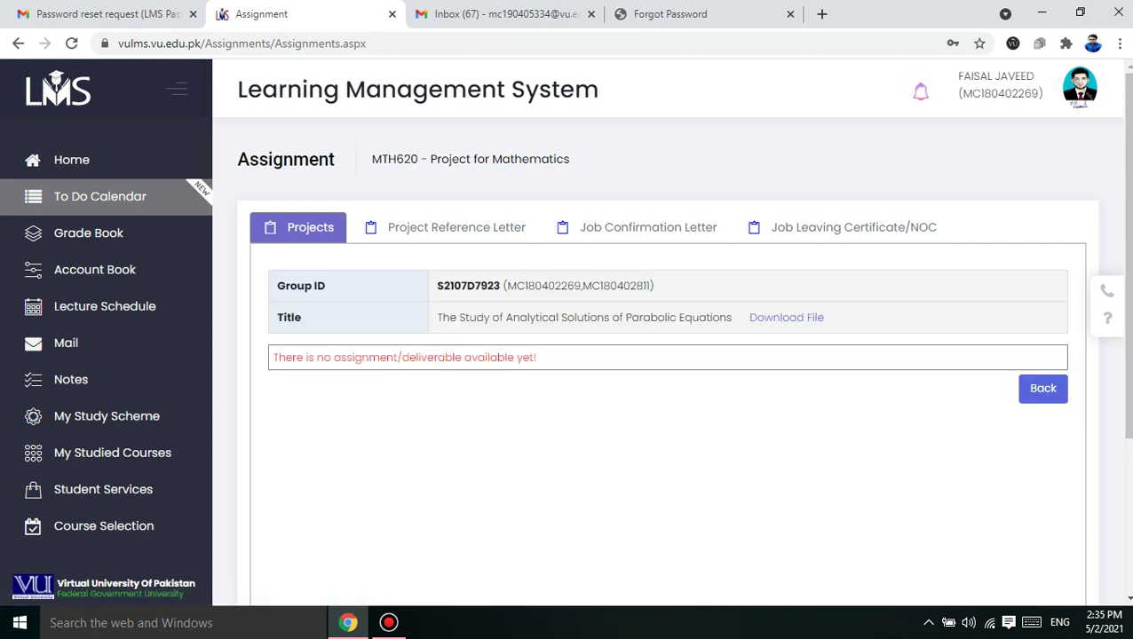
Step: Highlight the group ID, both member IDs and the project title, then switch to Gmail
left_click_drag(436, 285, 654, 285)
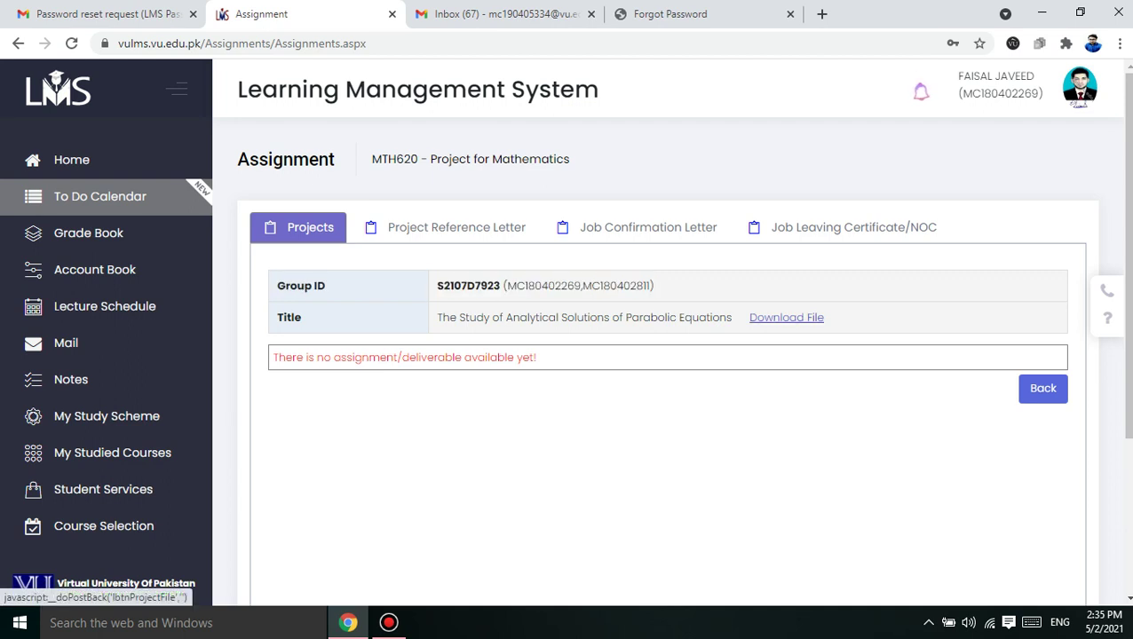
mouse_move(652, 285)
left_mouse_down()
mouse_move(502, 285)
mouse_move(654, 285)
left_mouse_up()
left_click(653, 285)
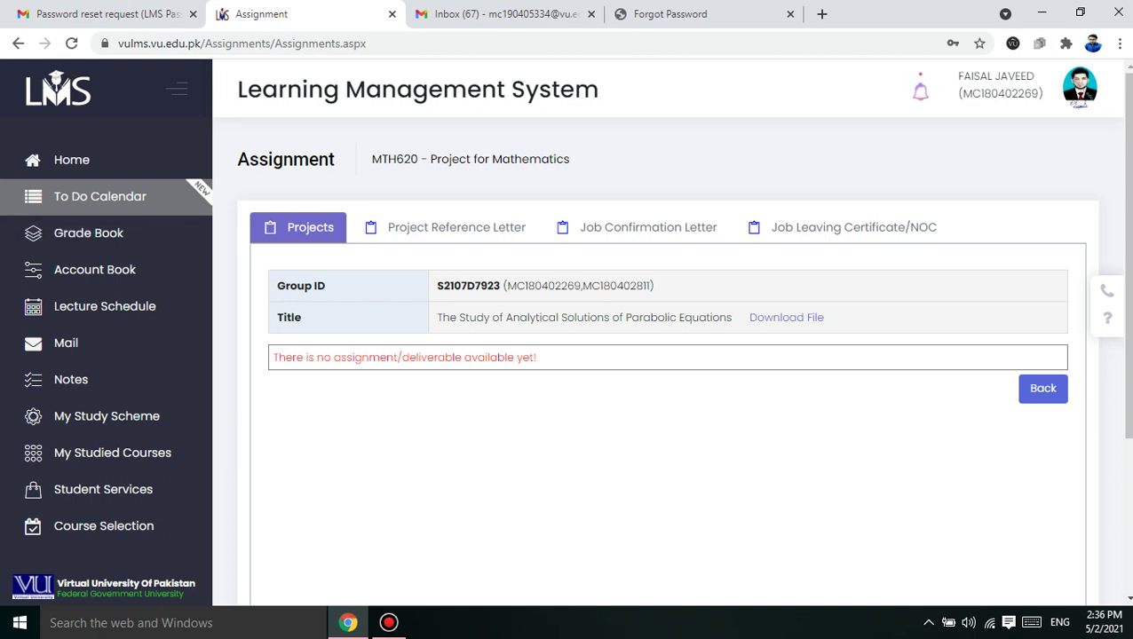
left_click_drag(435, 286, 655, 286)
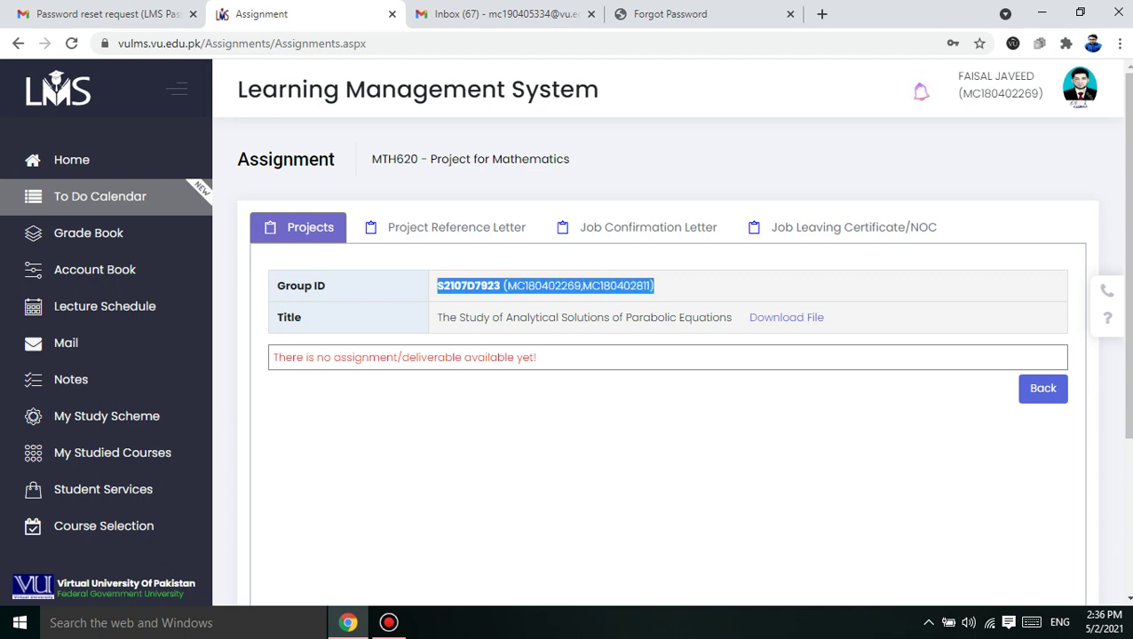
left_click(655, 286)
left_click_drag(436, 317, 728, 317)
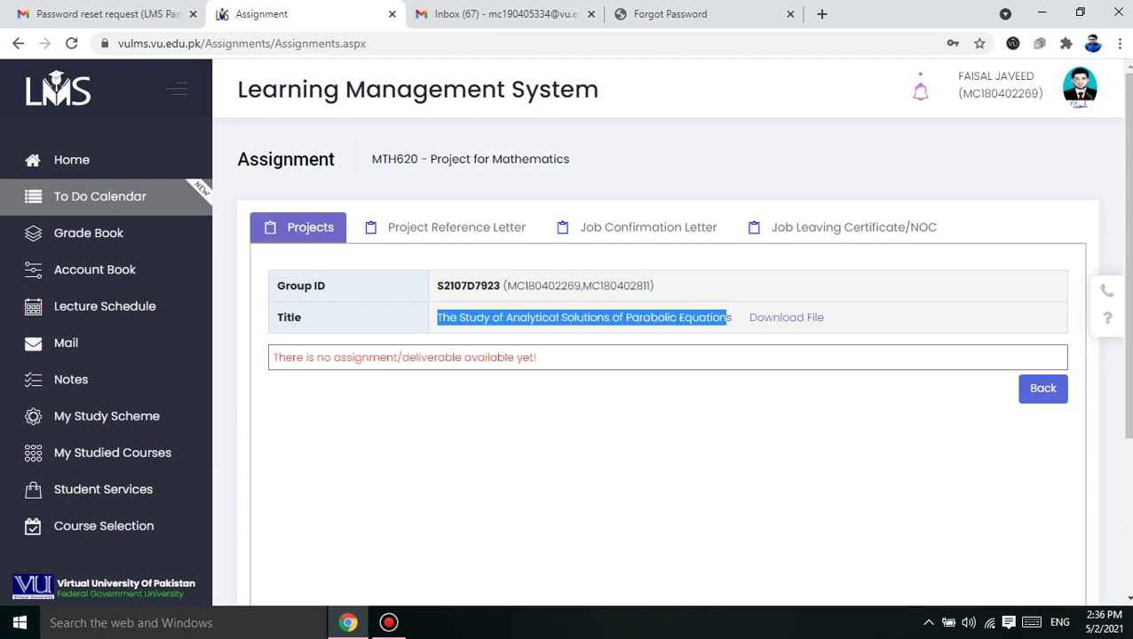
left_click(727, 317)
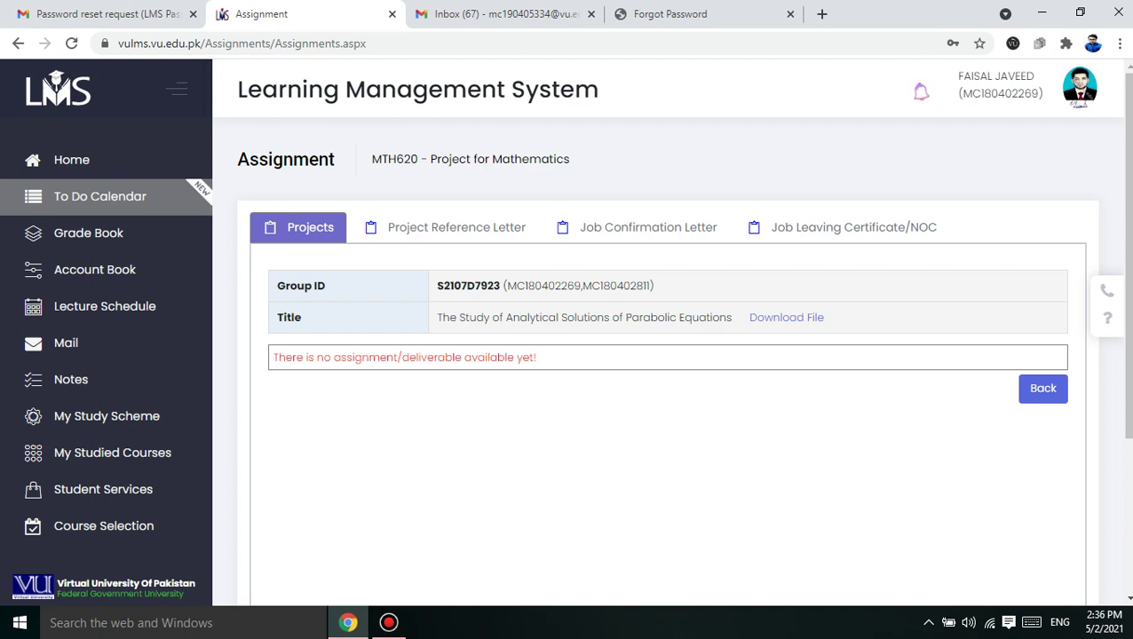
left_click_drag(435, 286, 654, 286)
left_click(502, 10)
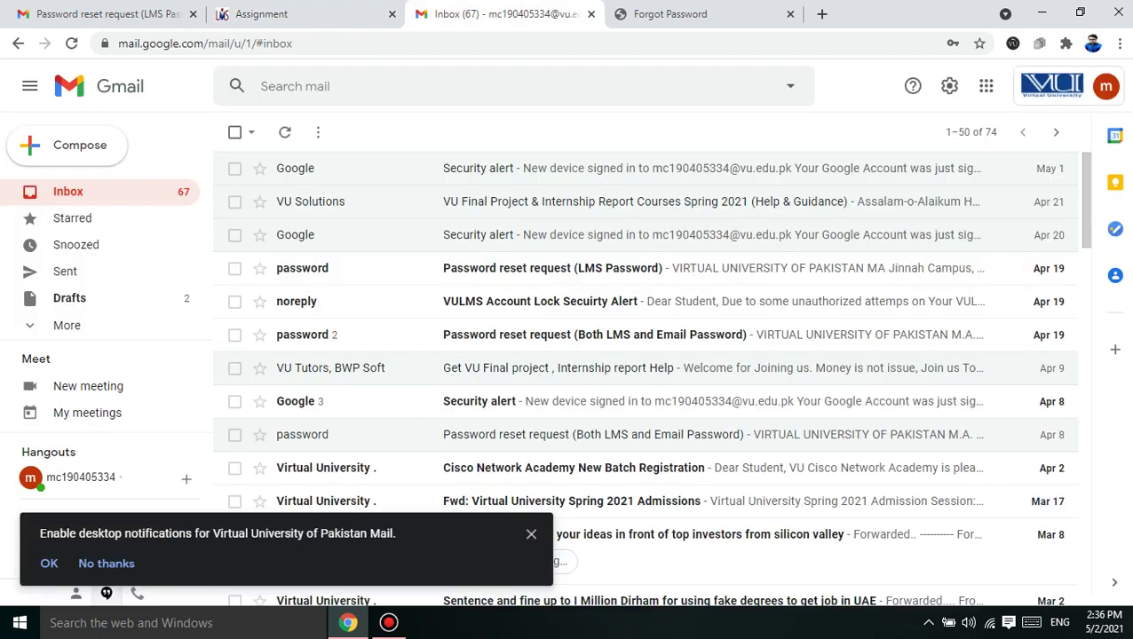
Step: Open the sent 'Project grouping' email and highlight its member ID list
left_click(64, 270)
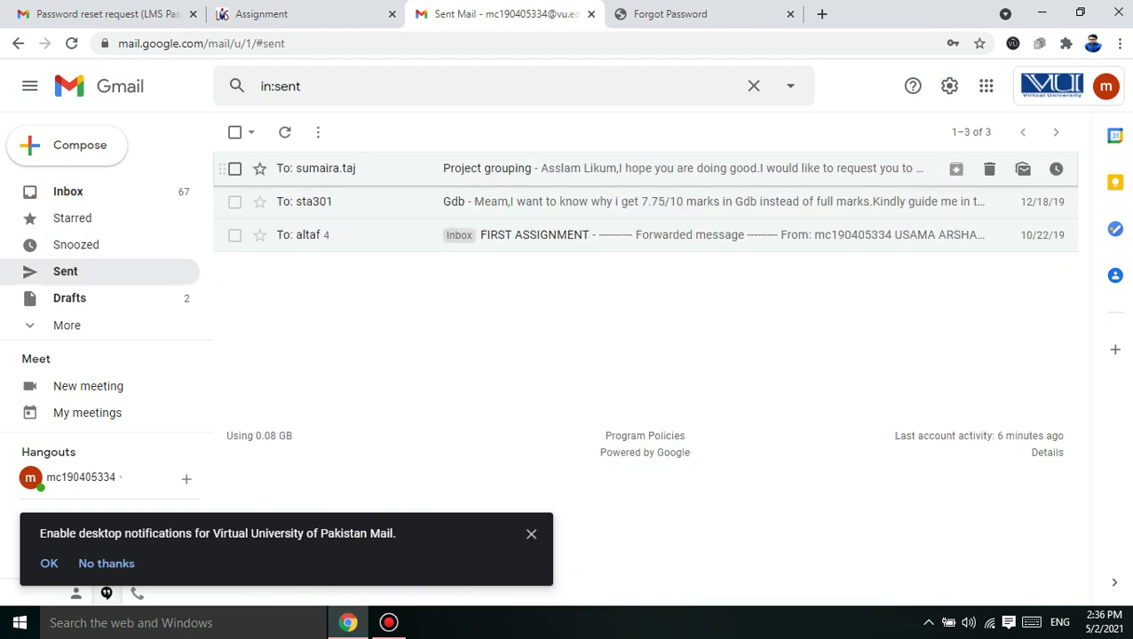
left_click(533, 168)
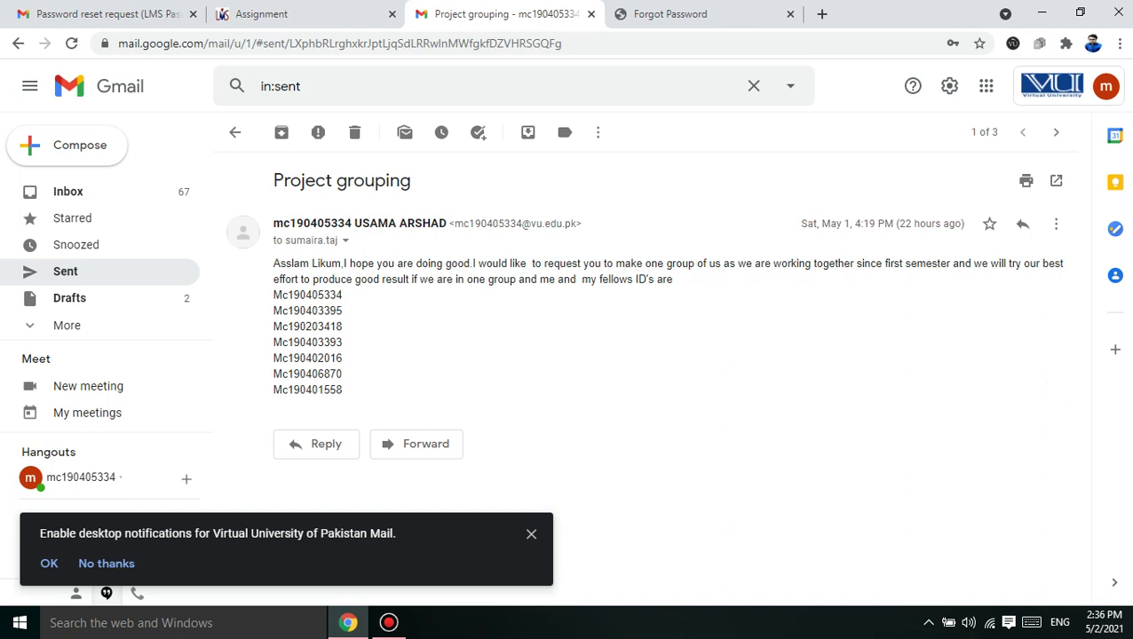
left_click_drag(274, 263, 342, 375)
left_click_drag(249, 204, 281, 263)
Step: Reselect the email's ID list, pick out the last member ID, and return to LMS
left_click(343, 374)
left_click(258, 218)
left_click(343, 374)
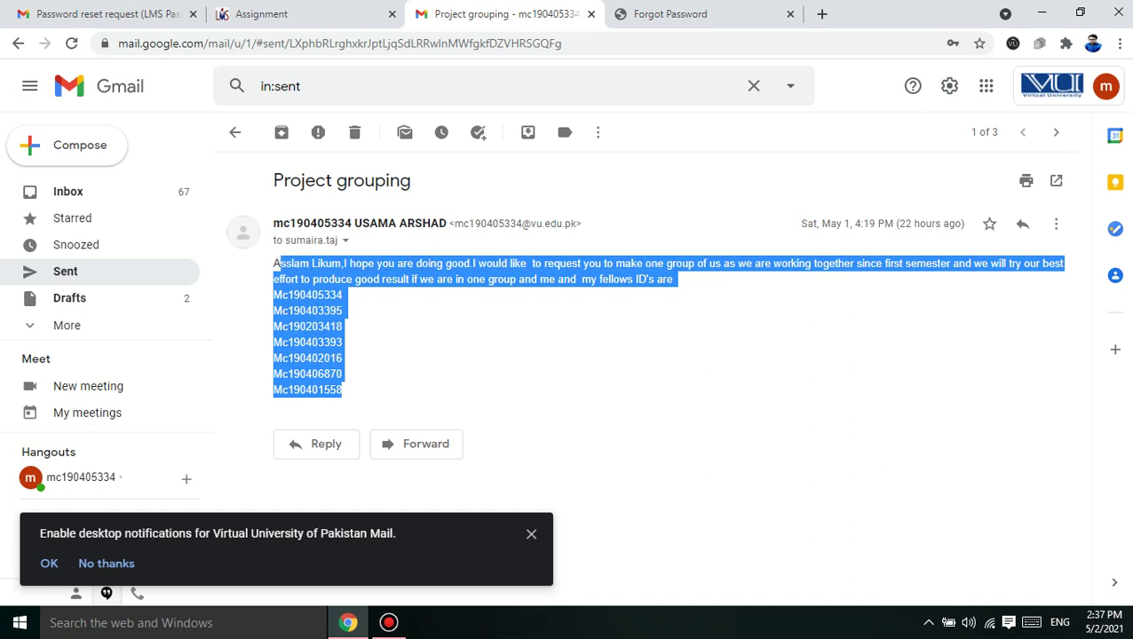
left_click(277, 264)
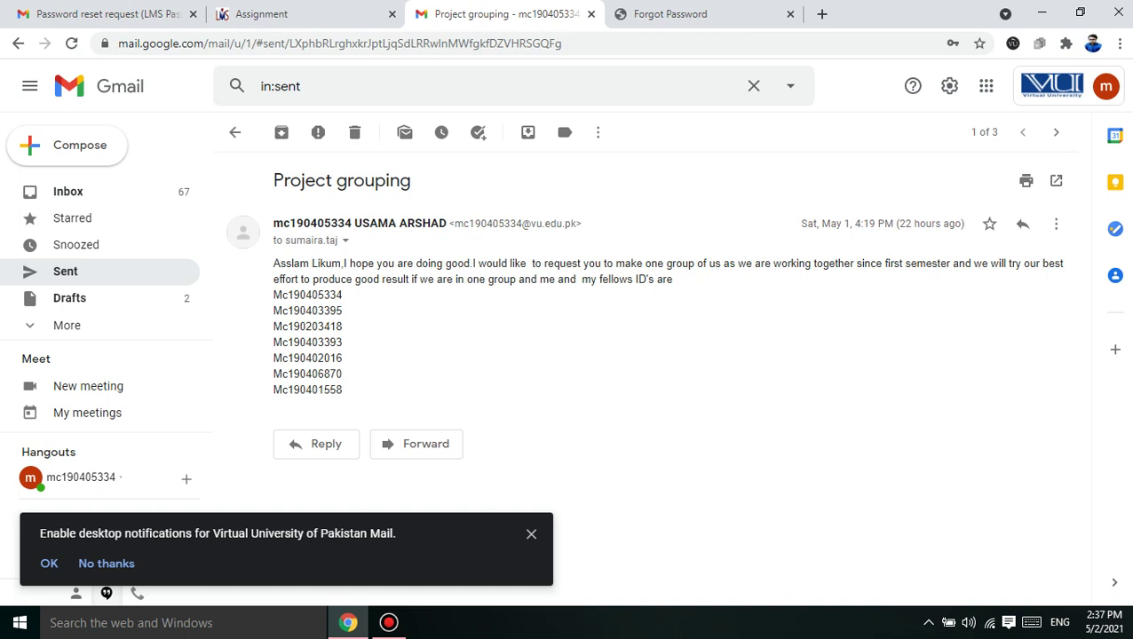
mouse_move(274, 264)
left_mouse_down()
mouse_move(341, 358)
mouse_move(342, 390)
mouse_move(275, 224)
mouse_move(274, 264)
left_mouse_up()
left_click(342, 390)
double_click(307, 389)
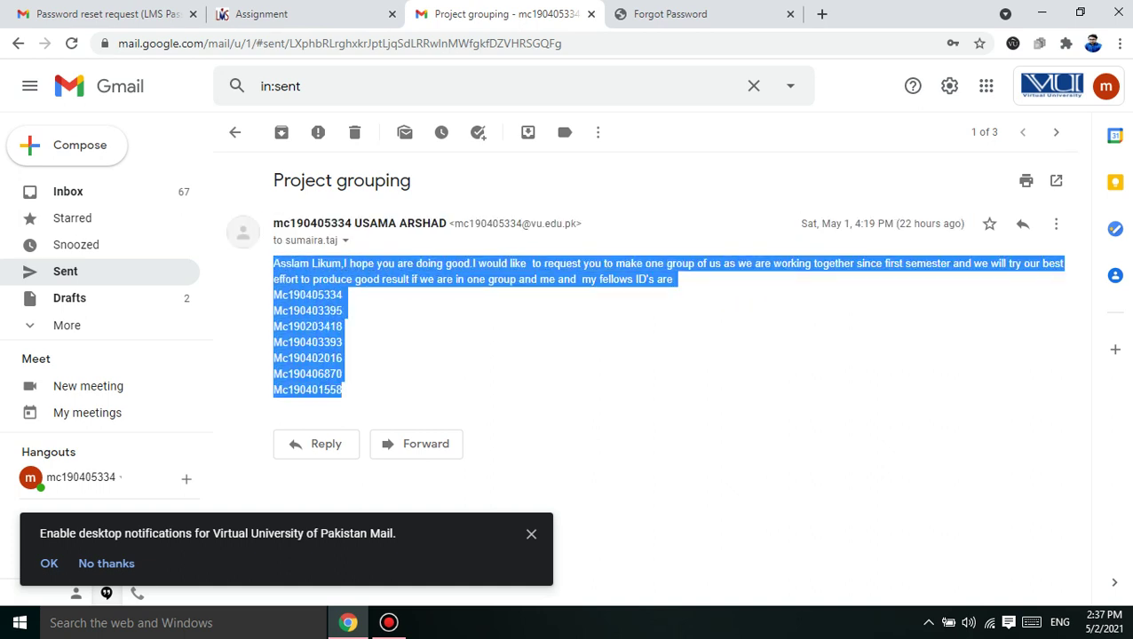
left_click(273, 263)
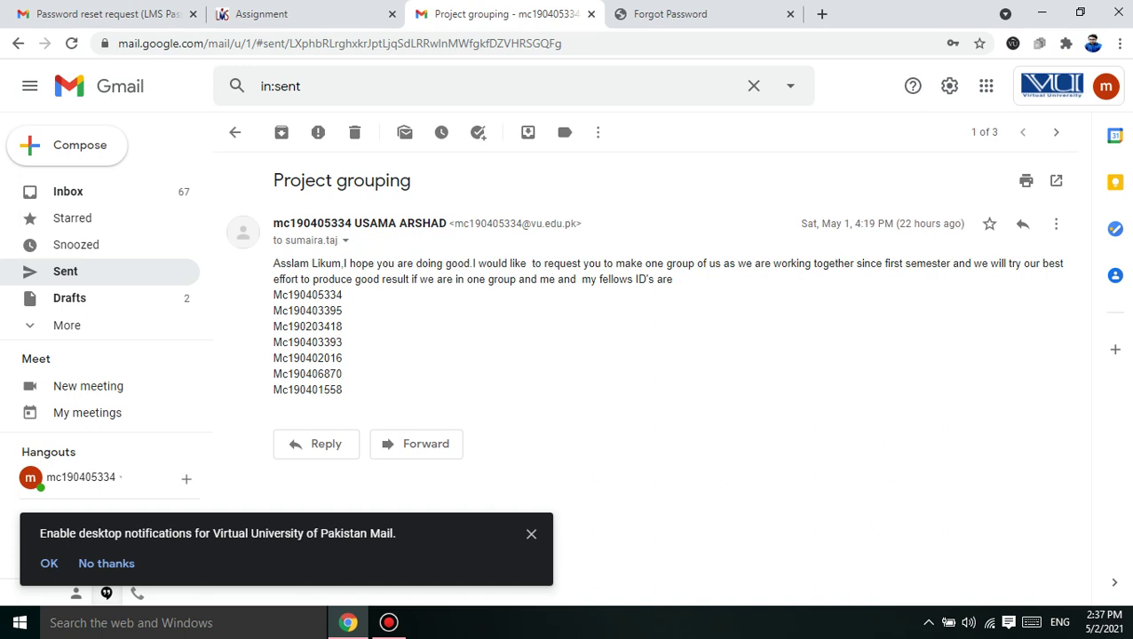
left_click(257, 13)
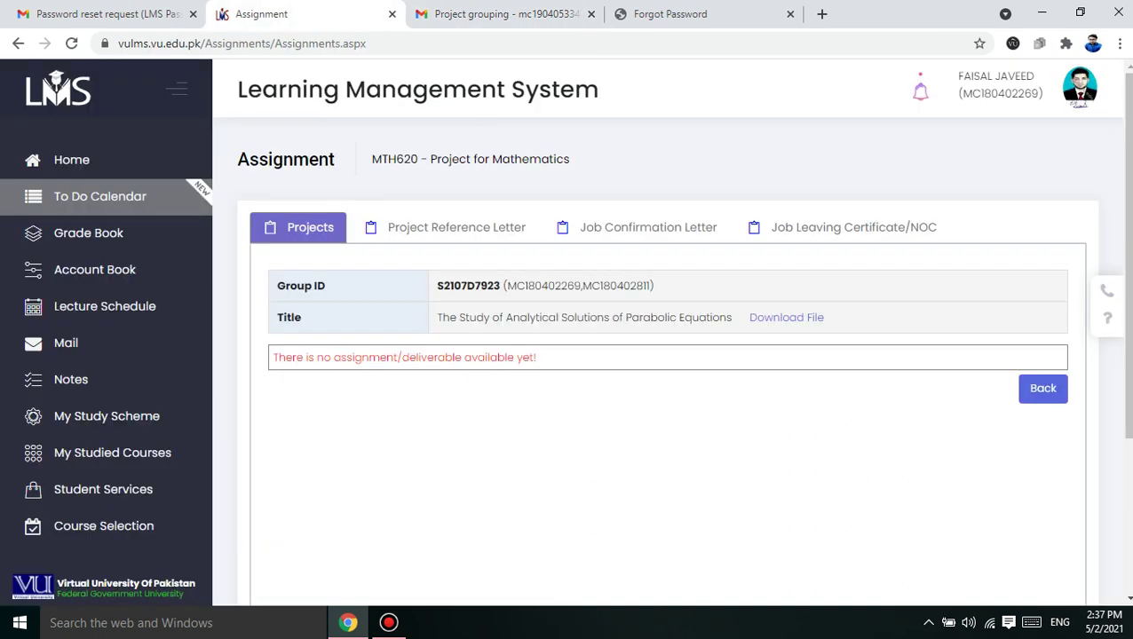
Step: Check the two member IDs and download the MTH620 project .docx via Download File
key("ctrl+shift+Tab")
key("ctrl+Tab")
left_click_drag(525, 285, 655, 285)
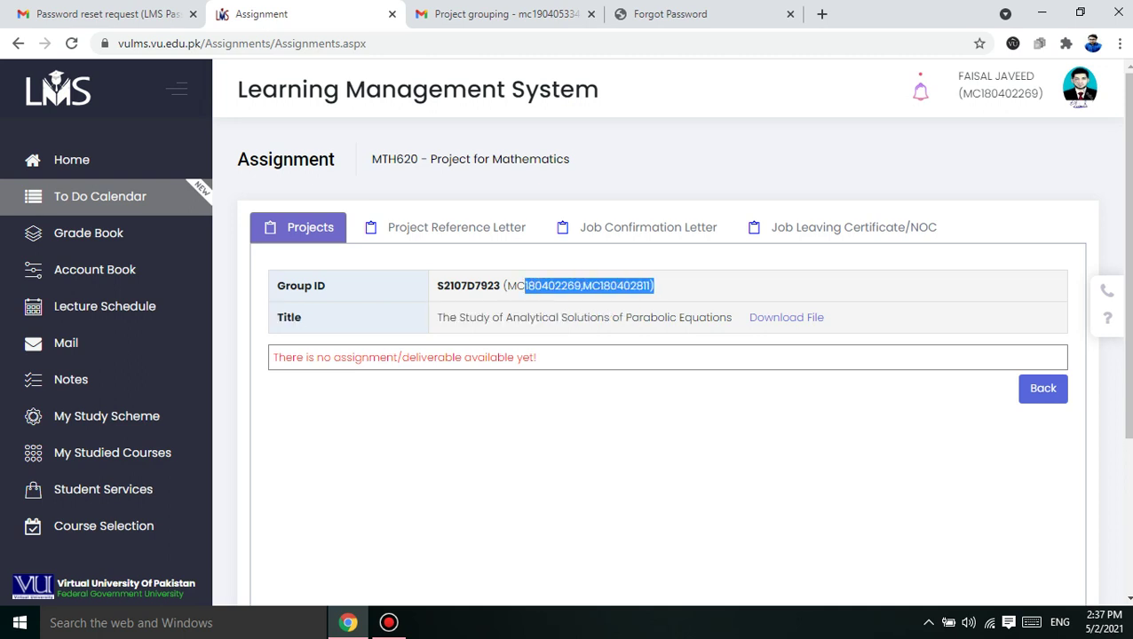
left_click(786, 317)
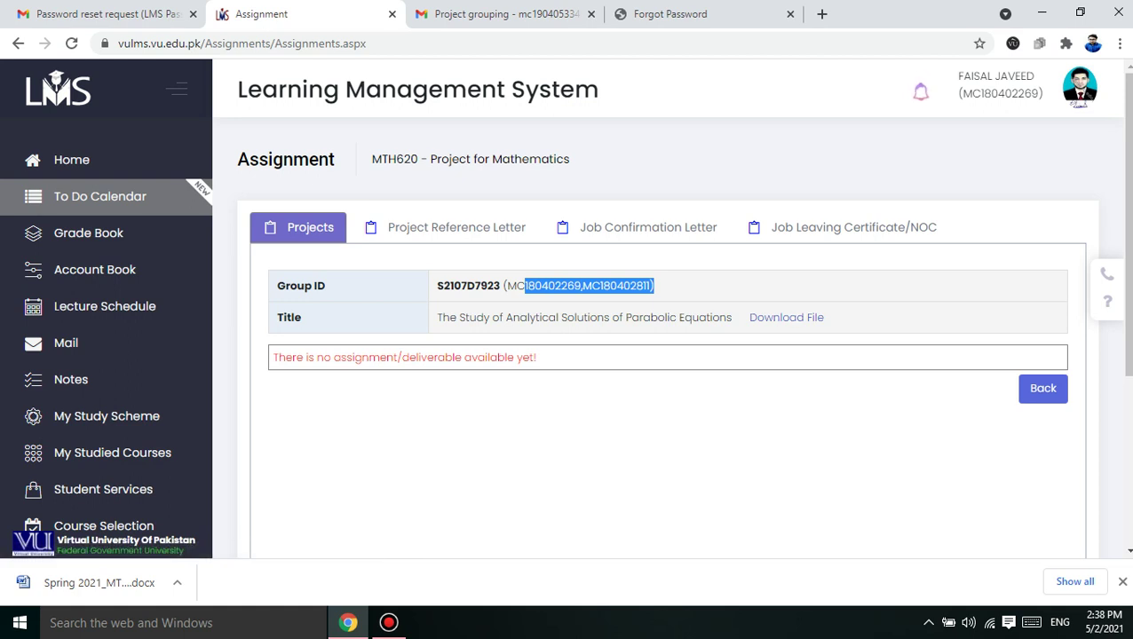
key("alt+Tab")
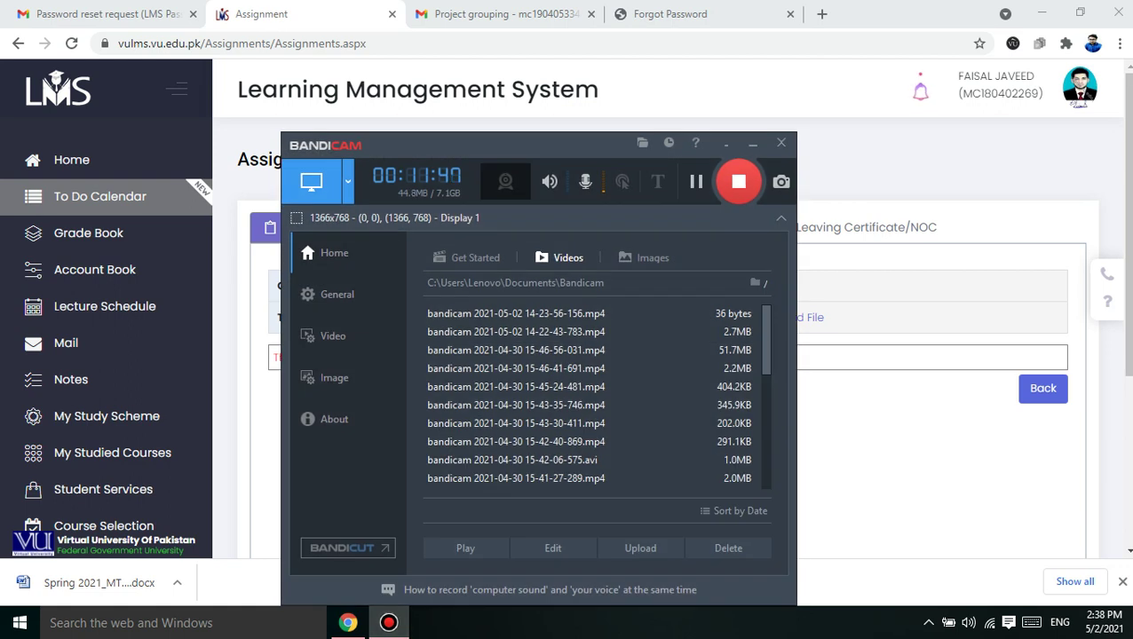